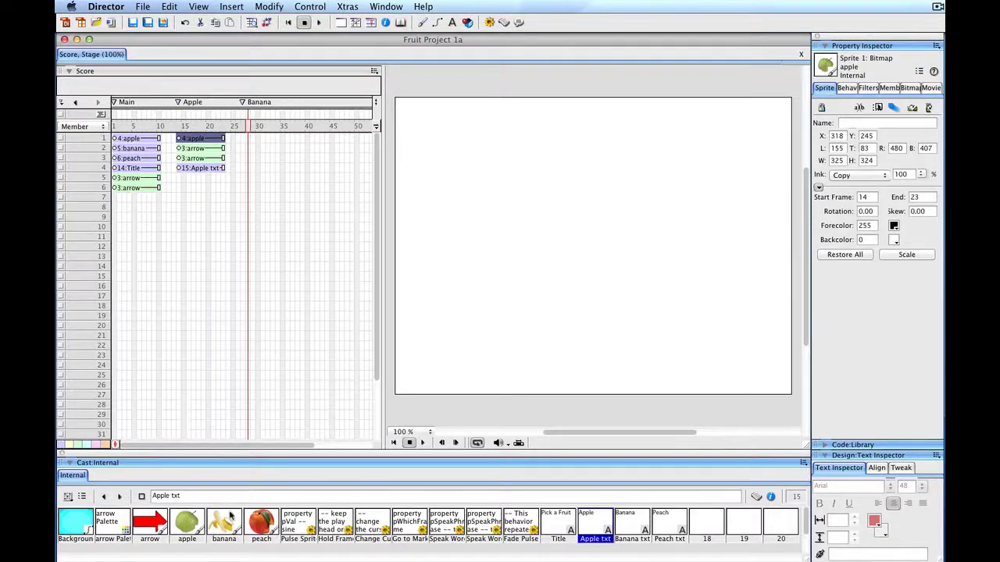
Place the banana picture on the Banana page and shrink it to size.
{"action": "left_click_drag", "start_coordinate": [230, 516], "coordinate": [594, 234]}
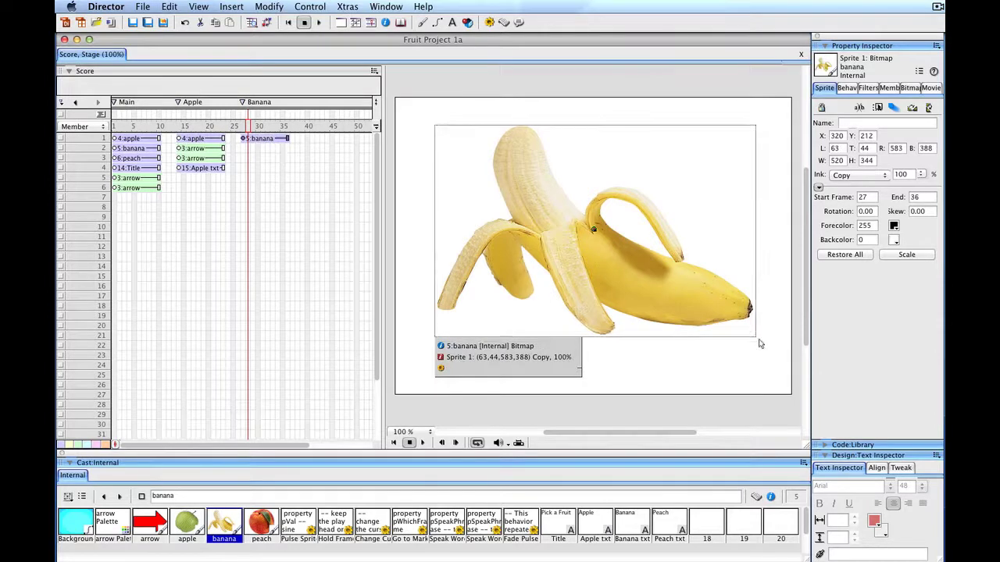
{"action": "left_click_drag", "start_coordinate": [756, 338], "coordinate": [694, 296]}
{"action": "left_click_drag", "start_coordinate": [637, 265], "coordinate": [650, 297]}
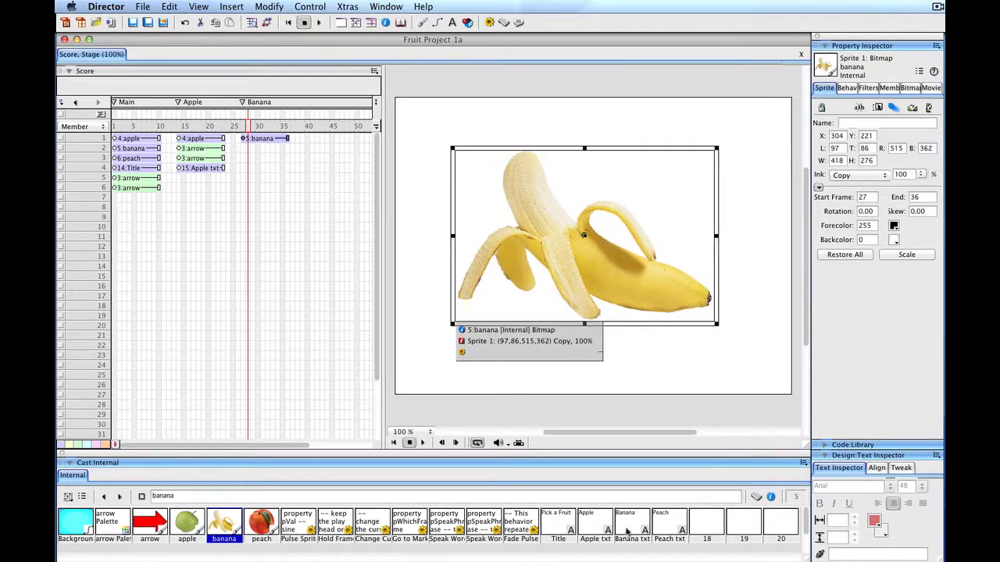
Add the red Banana title above the banana and nudge both down slightly.
{"action": "left_click_drag", "start_coordinate": [627, 532], "coordinate": [521, 112]}
{"action": "left_click", "coordinate": [559, 154]}
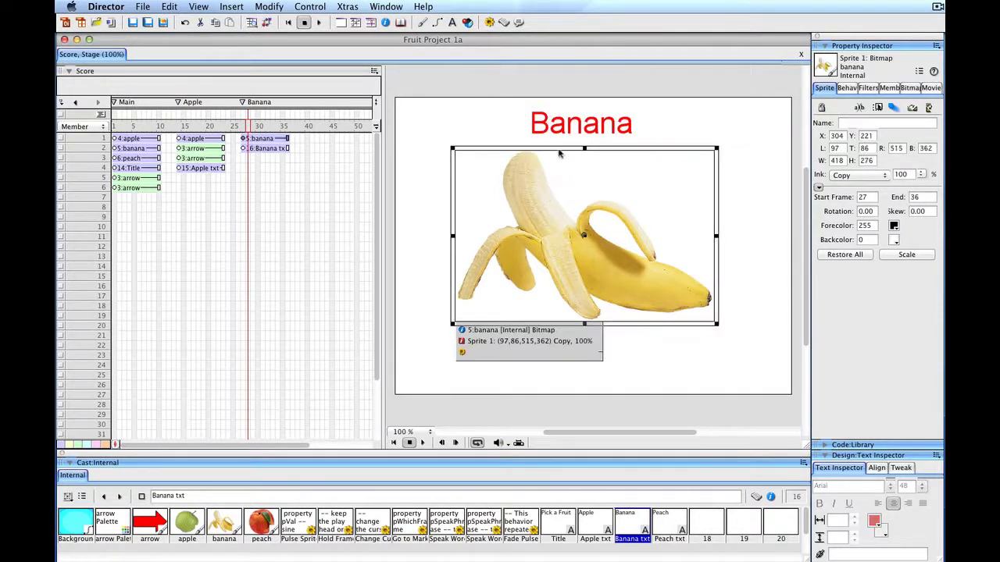
{"action": "left_click", "coordinate": [559, 127], "text": "shift"}
{"action": "key", "text": "Down"}
{"action": "key", "text": "Down"}
{"action": "key", "text": "Down"}
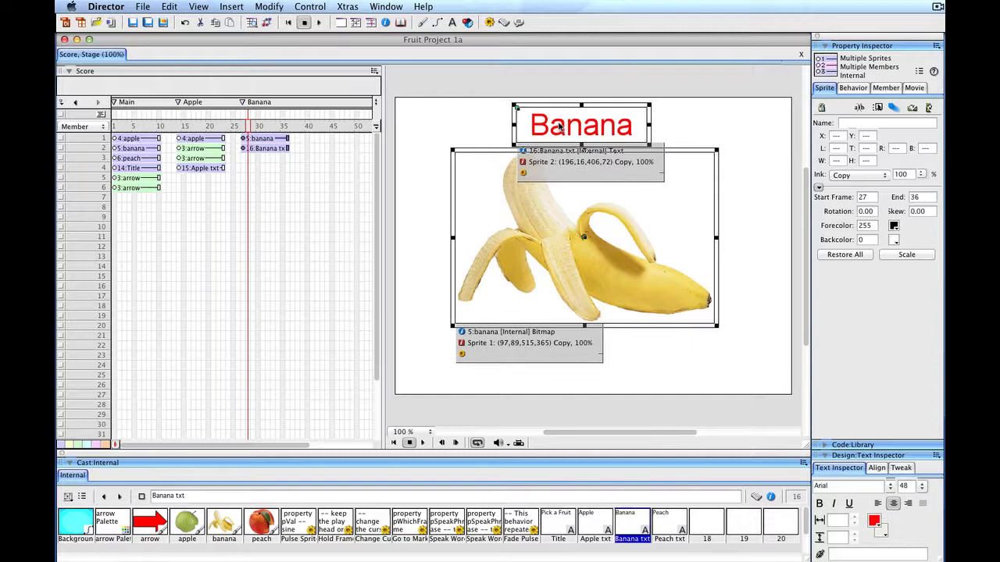
{"action": "left_click", "coordinate": [674, 127]}
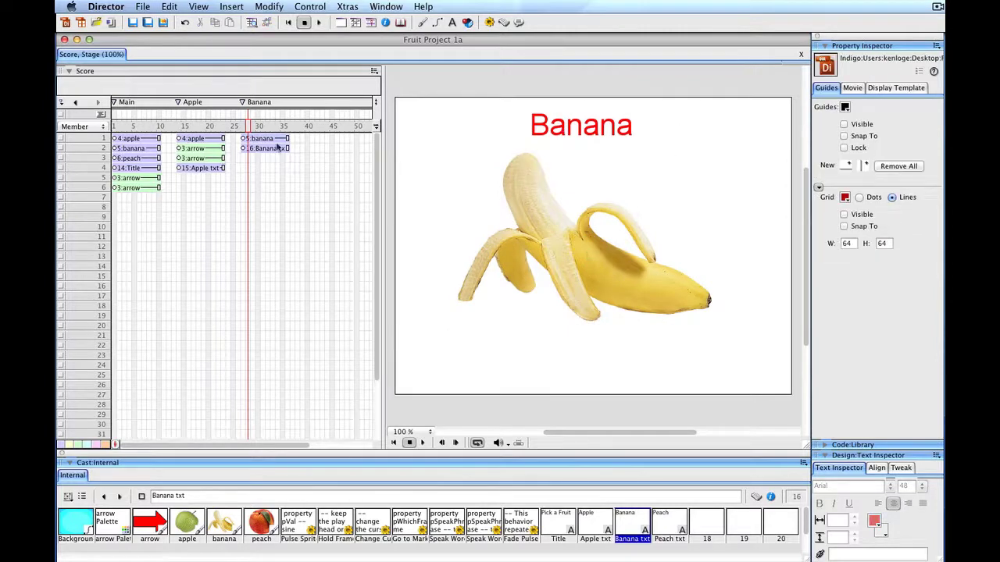
Repack the Apple scene's Score: Apple title in channel 2, arrows in channels 3–4.
{"action": "left_click", "coordinate": [197, 148]}
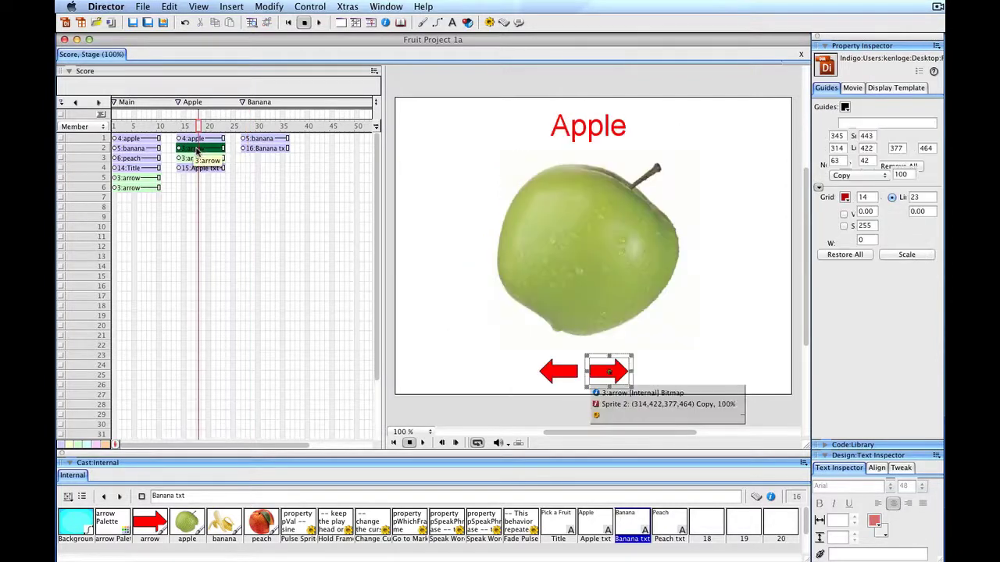
{"action": "left_click", "coordinate": [197, 157], "text": "shift"}
{"action": "left_click_drag", "start_coordinate": [197, 158], "coordinate": [197, 188]}
{"action": "left_click", "coordinate": [190, 169]}
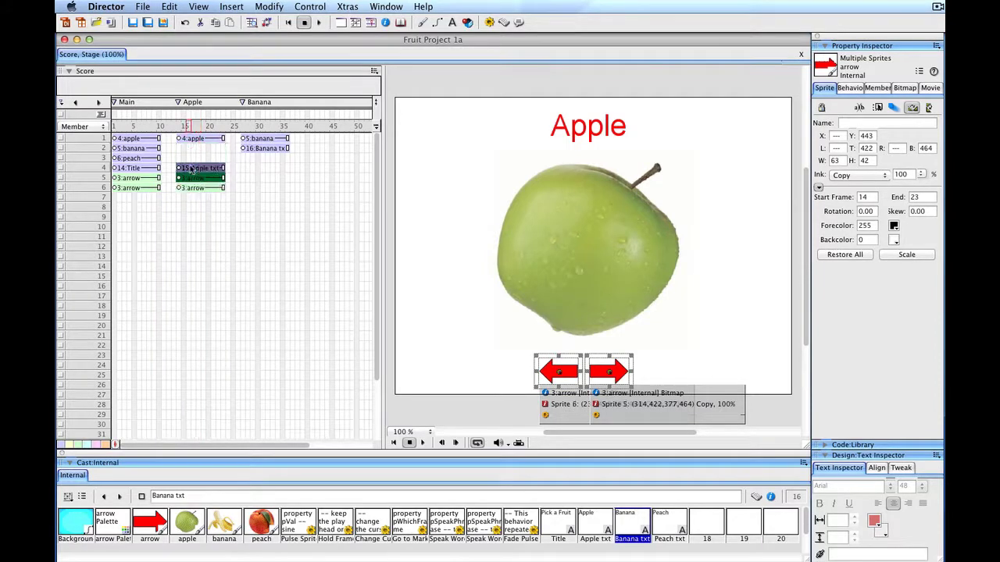
{"action": "left_click", "coordinate": [193, 188]}
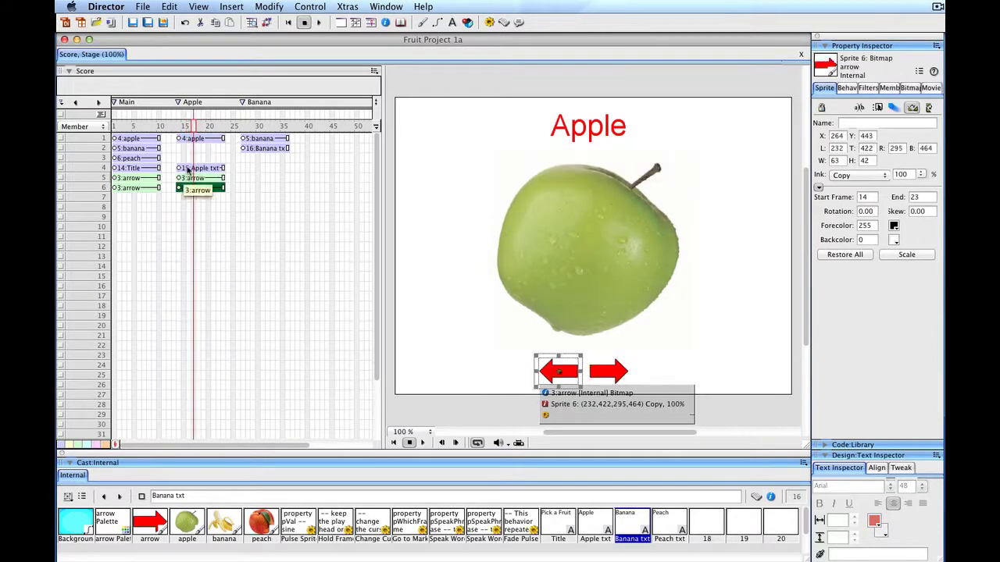
{"action": "left_click", "coordinate": [189, 169], "text": "shift"}
{"action": "left_click_drag", "start_coordinate": [189, 169], "coordinate": [189, 150]}
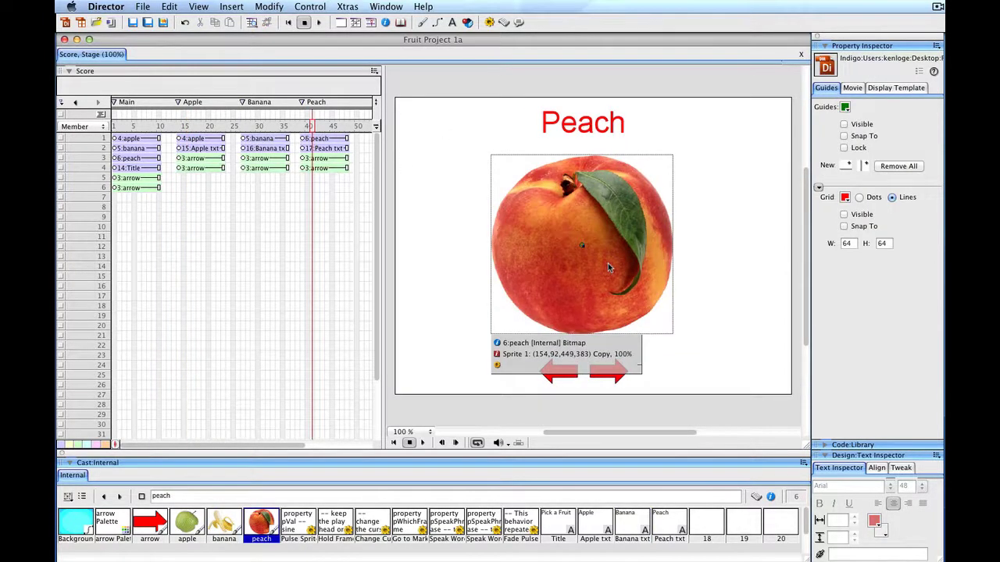
Preview the Pick a Fruit, Banana, Peach and Apple frames along the Score ruler.
{"action": "left_click", "coordinate": [610, 268]}
{"action": "left_click", "coordinate": [458, 161]}
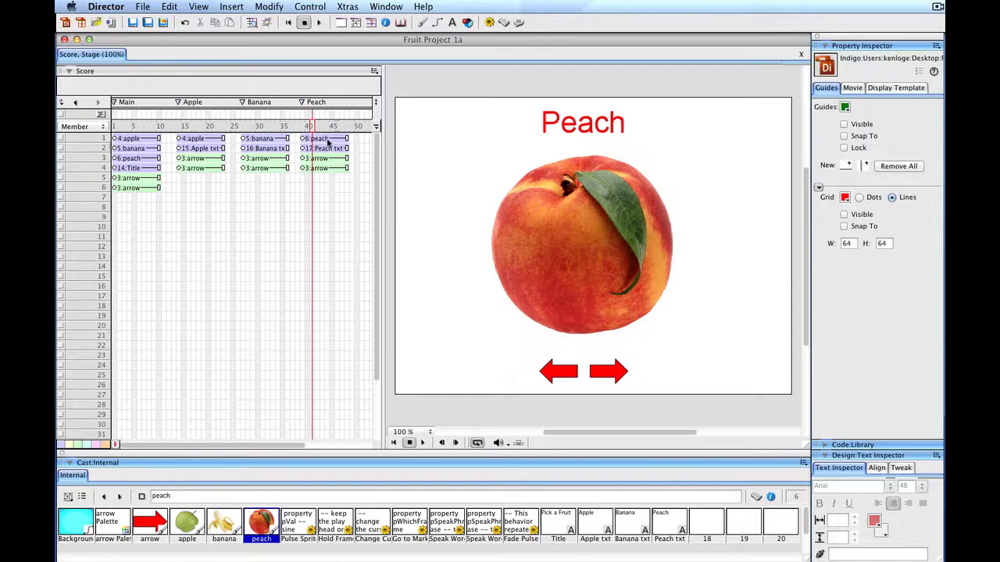
{"action": "left_click", "coordinate": [123, 126]}
{"action": "left_click", "coordinate": [114, 127]}
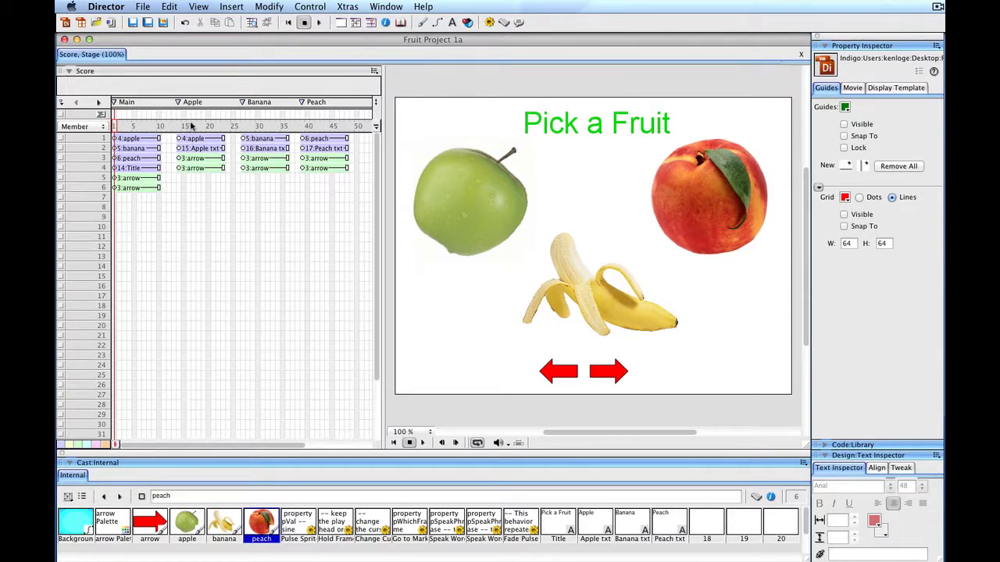
{"action": "left_click", "coordinate": [258, 127]}
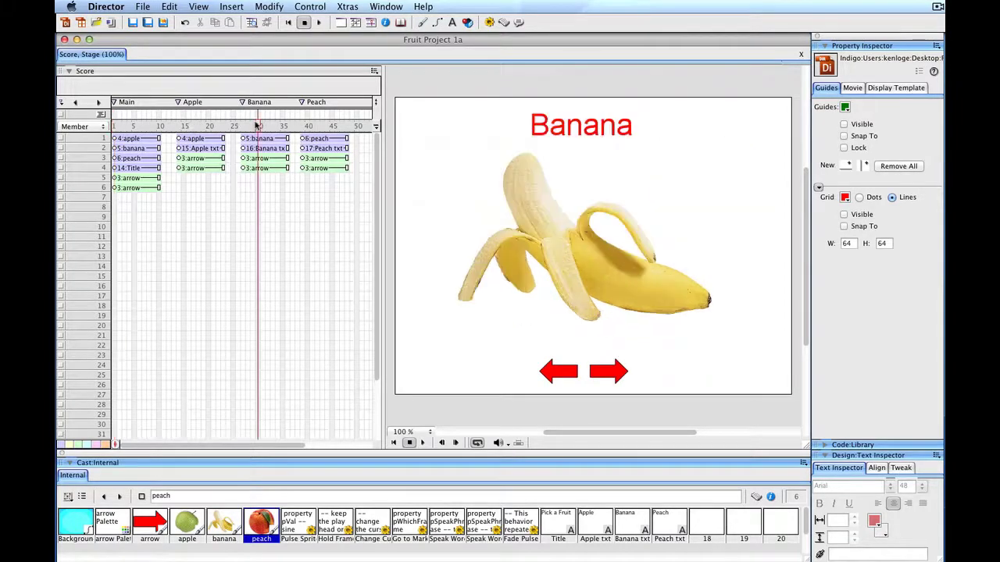
{"action": "left_click", "coordinate": [324, 127]}
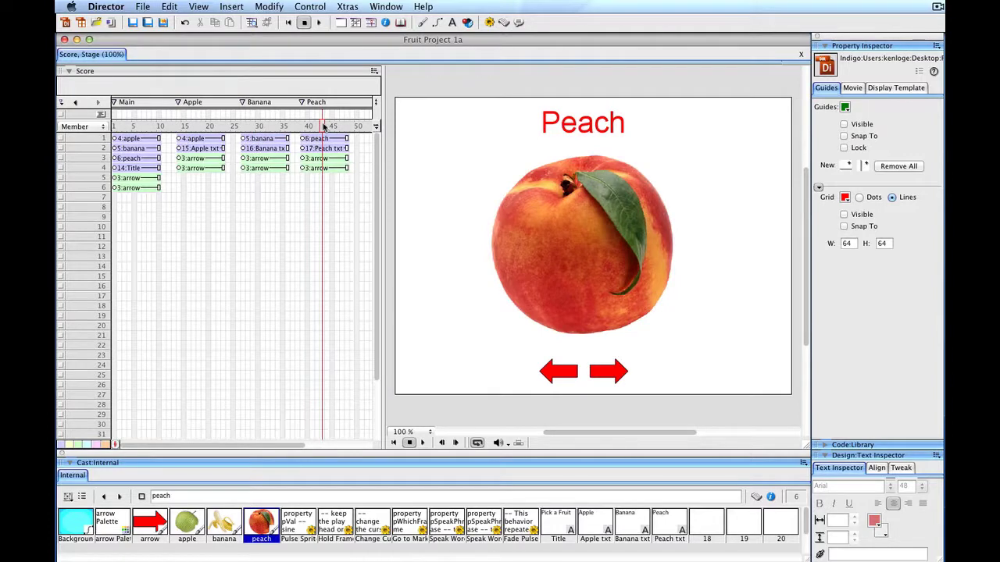
{"action": "left_click", "coordinate": [183, 127]}
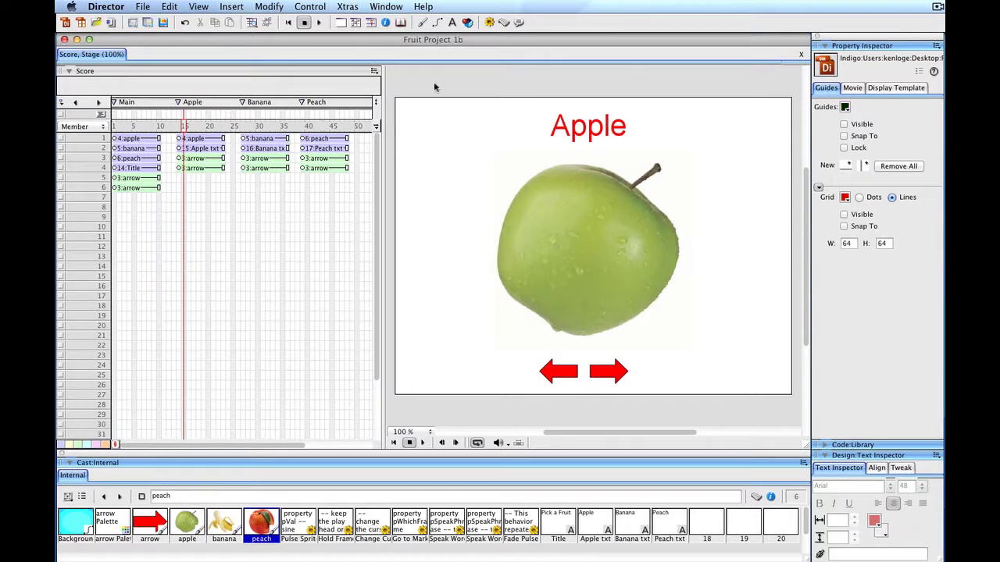
{"action": "left_click_drag", "start_coordinate": [188, 129], "coordinate": [105, 125]}
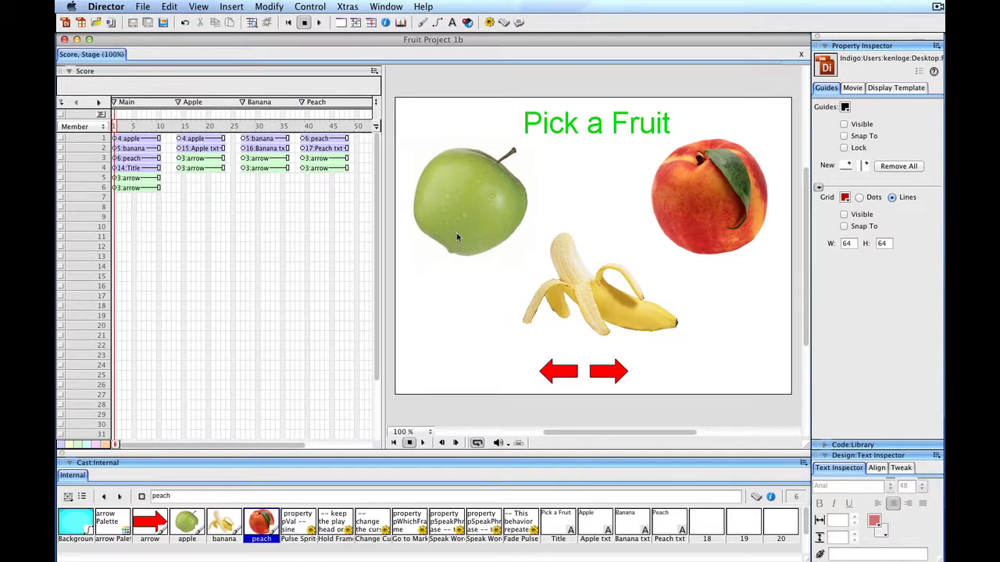
Apply Pulse Sprite to the apple, peach and banana with size 10 and speed 0.35.
{"action": "left_click", "coordinate": [458, 206]}
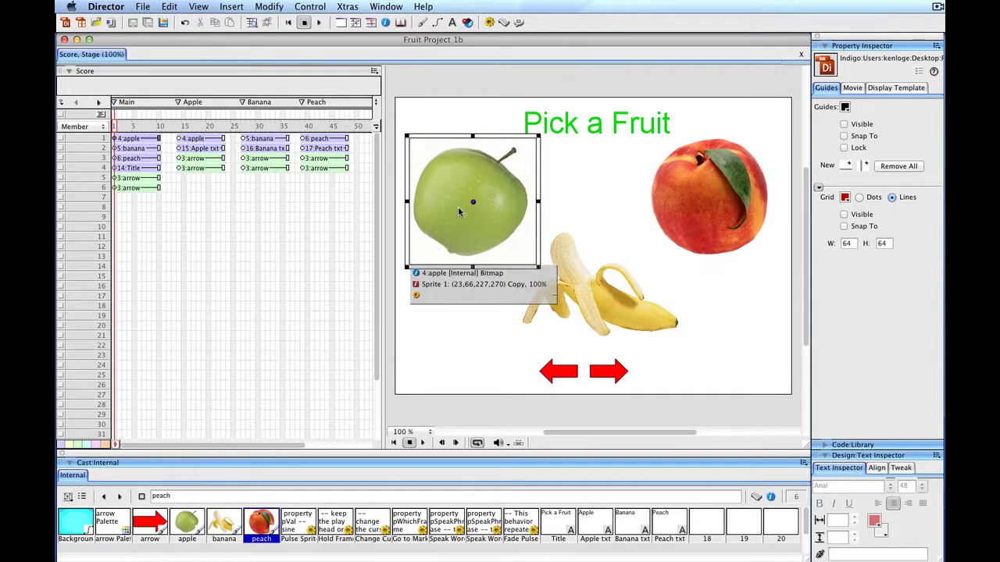
{"action": "left_click", "coordinate": [685, 208], "text": "shift"}
{"action": "left_click", "coordinate": [616, 311], "text": "shift"}
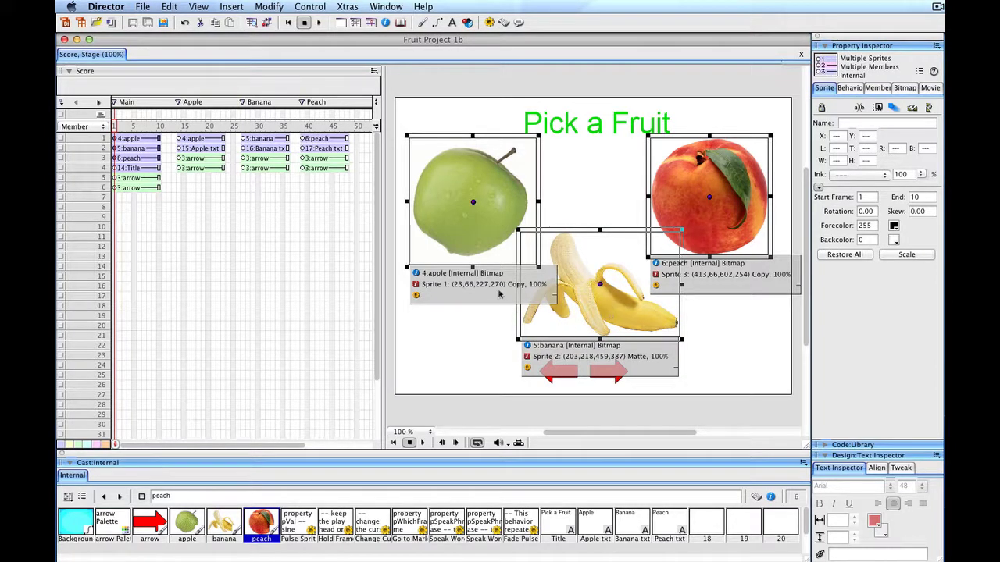
{"action": "left_click", "coordinate": [299, 524]}
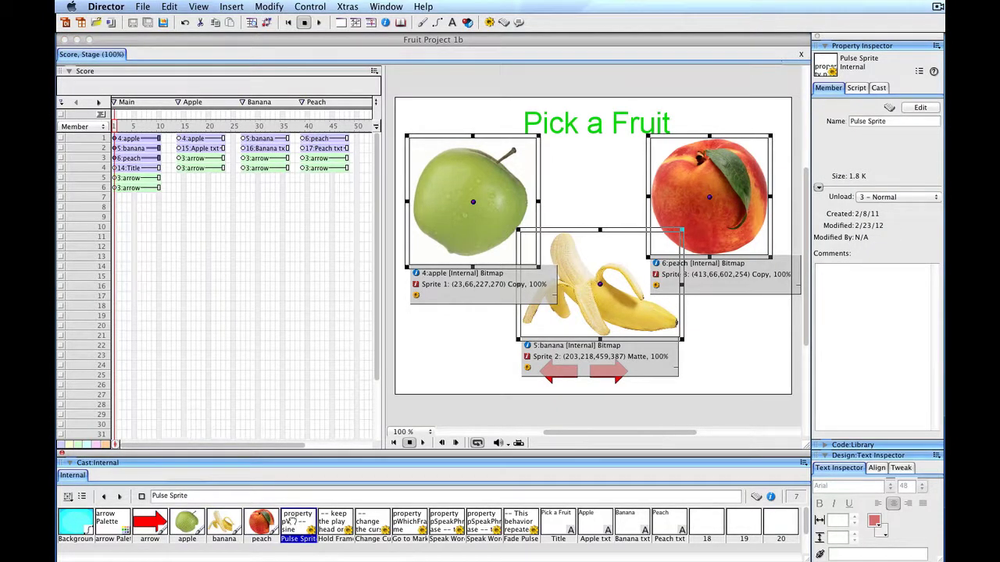
{"action": "left_click_drag", "start_coordinate": [291, 522], "coordinate": [450, 212]}
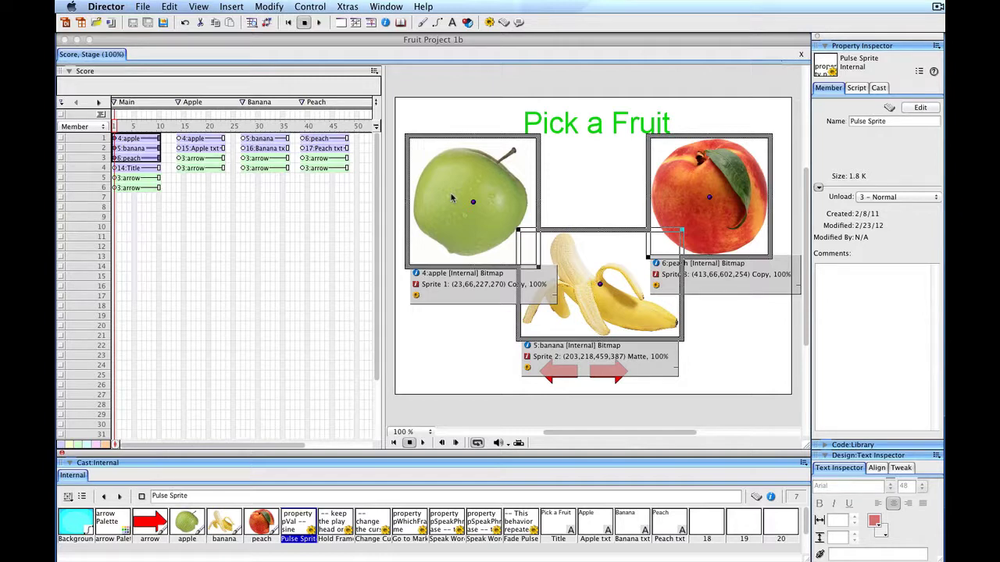
{"action": "left_click_drag", "start_coordinate": [451, 199], "coordinate": [451, 198]}
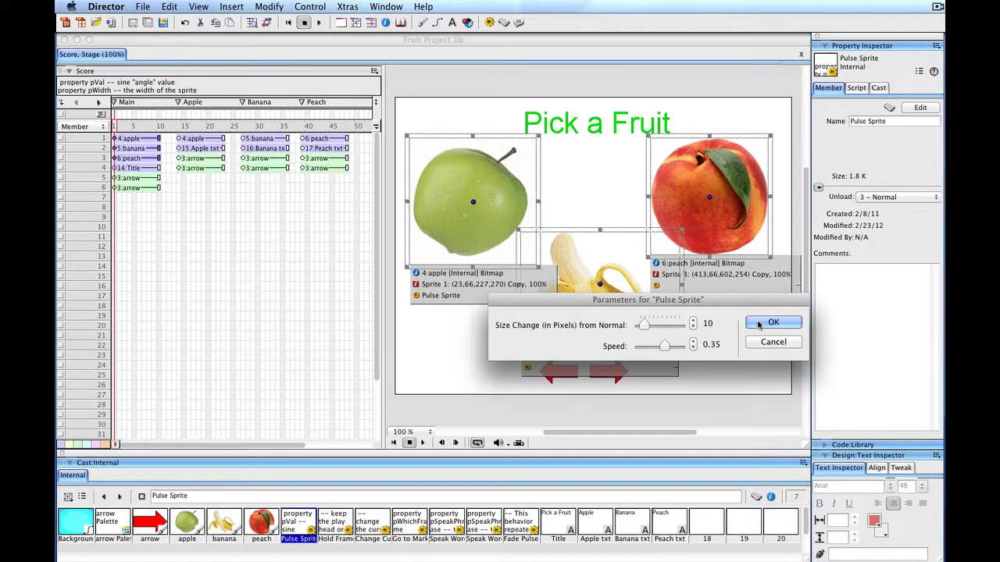
{"action": "left_click", "coordinate": [769, 323]}
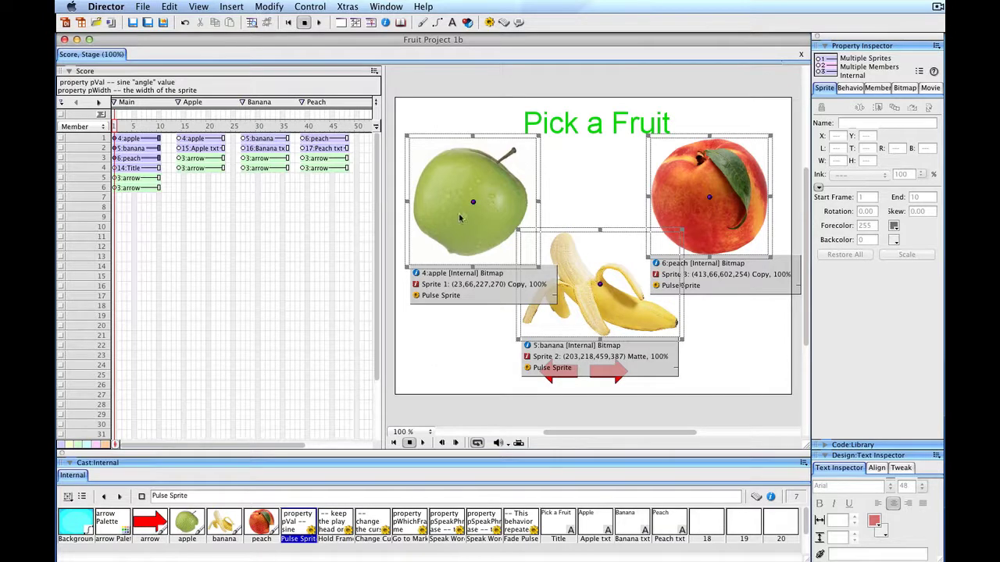
Attach the Change Cursor behavior to the three selected menu fruits.
{"action": "left_click", "coordinate": [372, 525]}
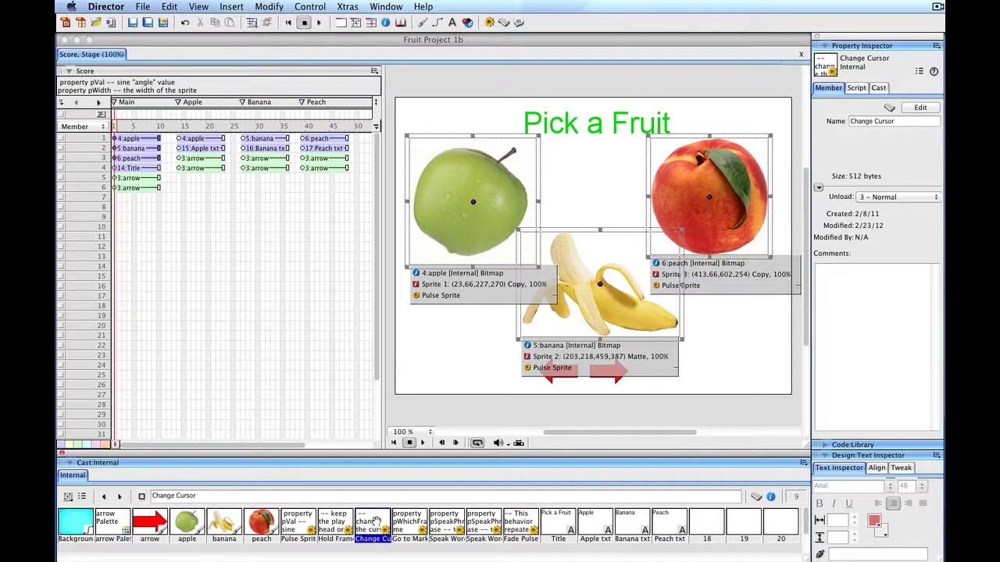
{"action": "left_click_drag", "start_coordinate": [376, 521], "coordinate": [481, 234]}
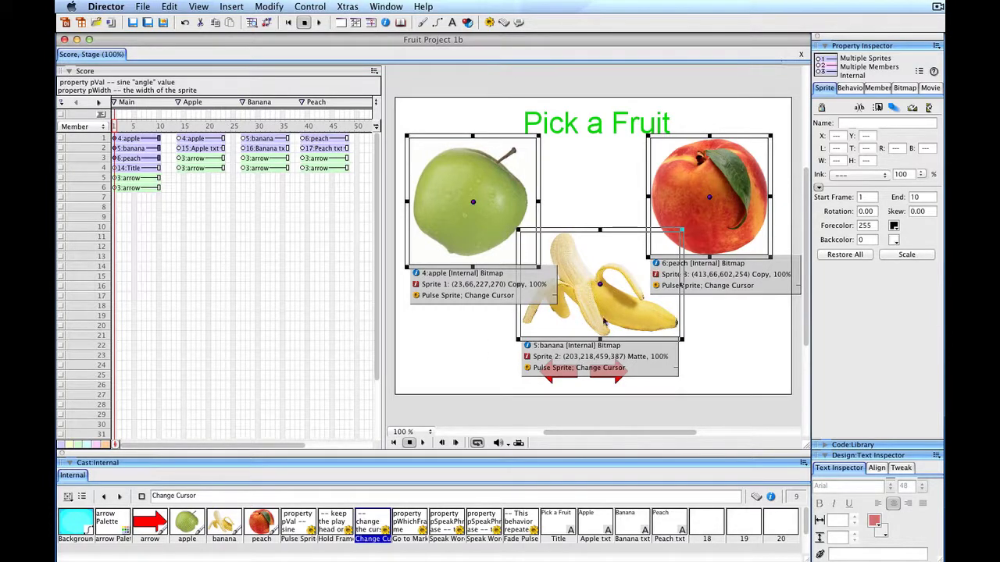
Marquee-select both red menu arrows and attach the Change Cursor behavior to them.
{"action": "left_click", "coordinate": [460, 341]}
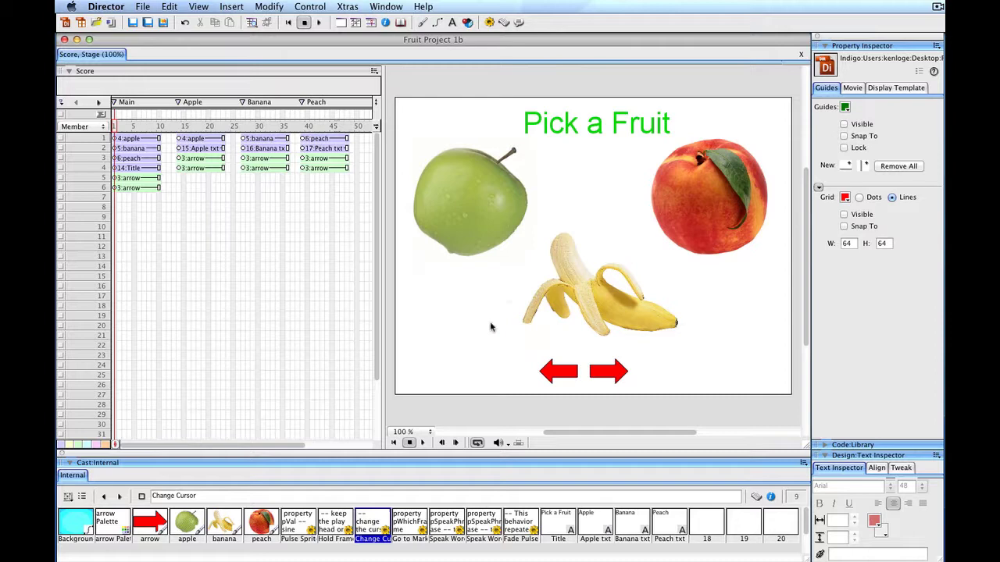
{"action": "left_click", "coordinate": [561, 374]}
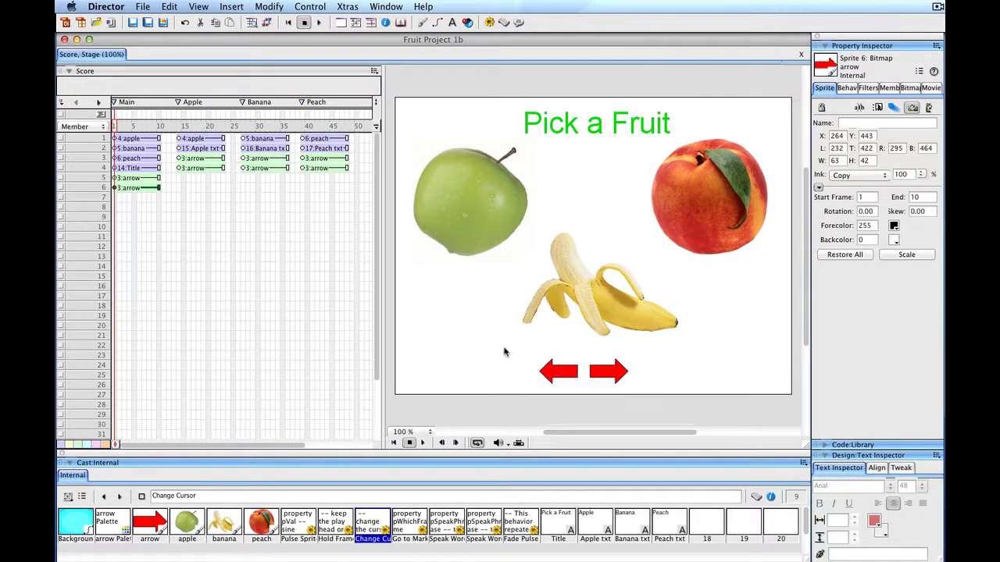
{"action": "left_click", "coordinate": [504, 353]}
{"action": "left_click_drag", "start_coordinate": [514, 354], "coordinate": [635, 379]}
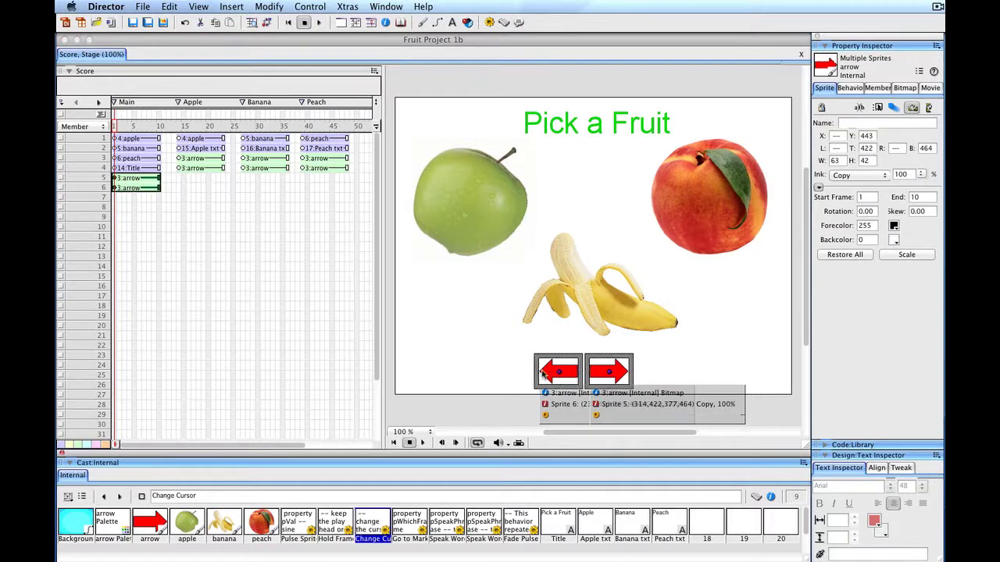
{"action": "left_click_drag", "start_coordinate": [544, 375], "coordinate": [549, 373]}
{"action": "left_click", "coordinate": [495, 336]}
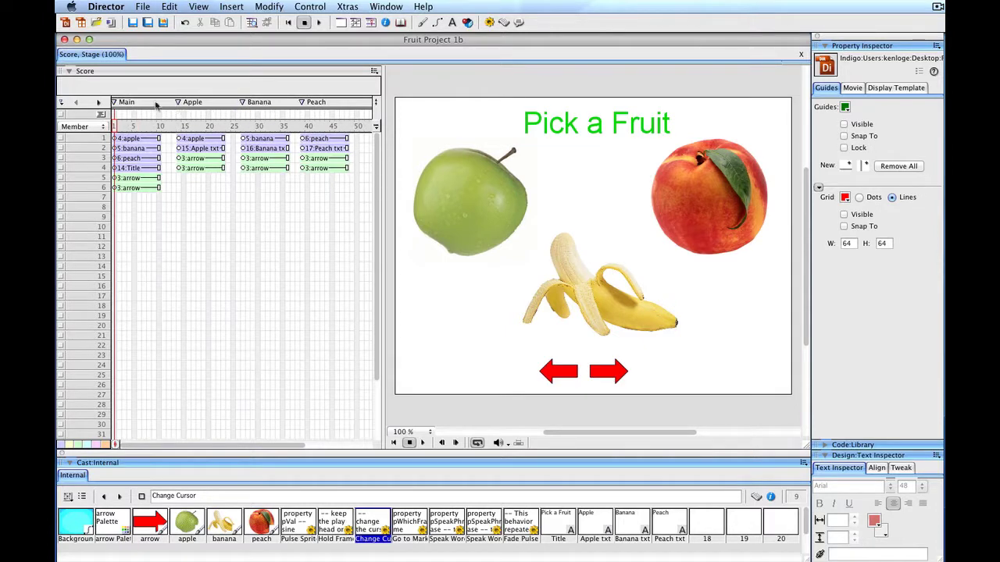
Test-play the movie, stop and rewind it, and select the Hold Frame behavior.
{"action": "left_click", "coordinate": [318, 22]}
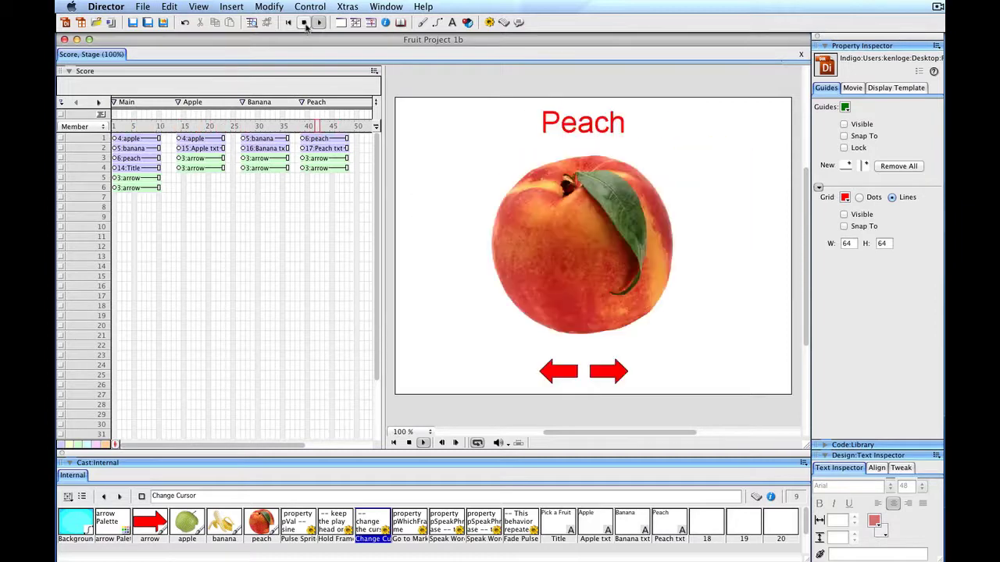
{"action": "left_click", "coordinate": [304, 22]}
{"action": "left_click", "coordinate": [288, 22]}
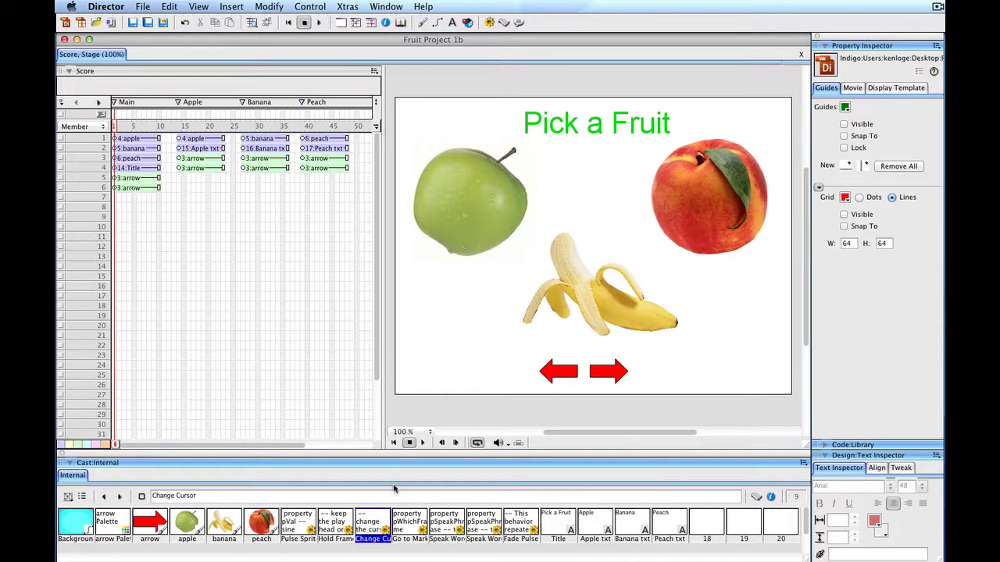
{"action": "left_click", "coordinate": [335, 524]}
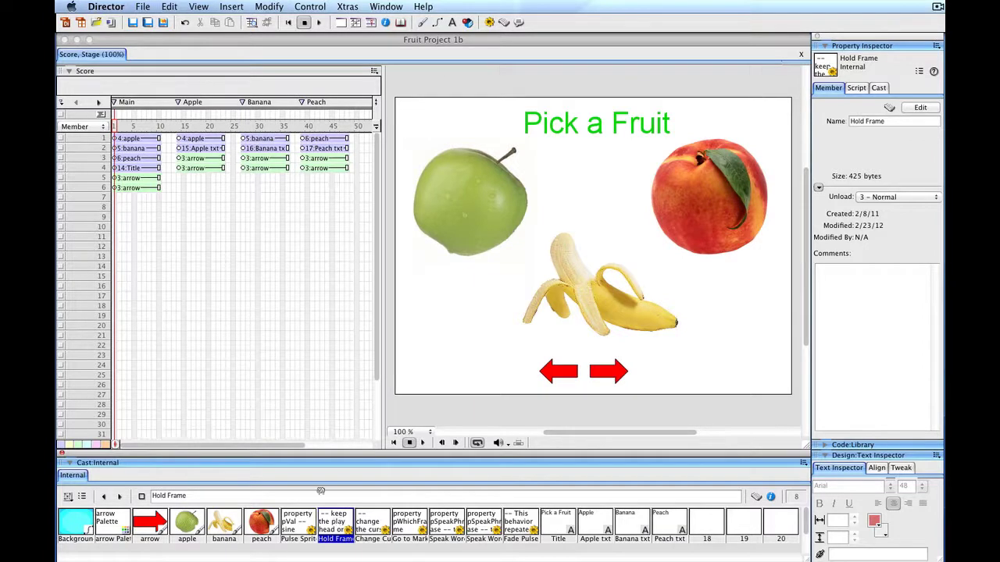
Add Hold Frame to the script channel at frames 10, 23, 36 and 48.
{"action": "left_click", "coordinate": [159, 115]}
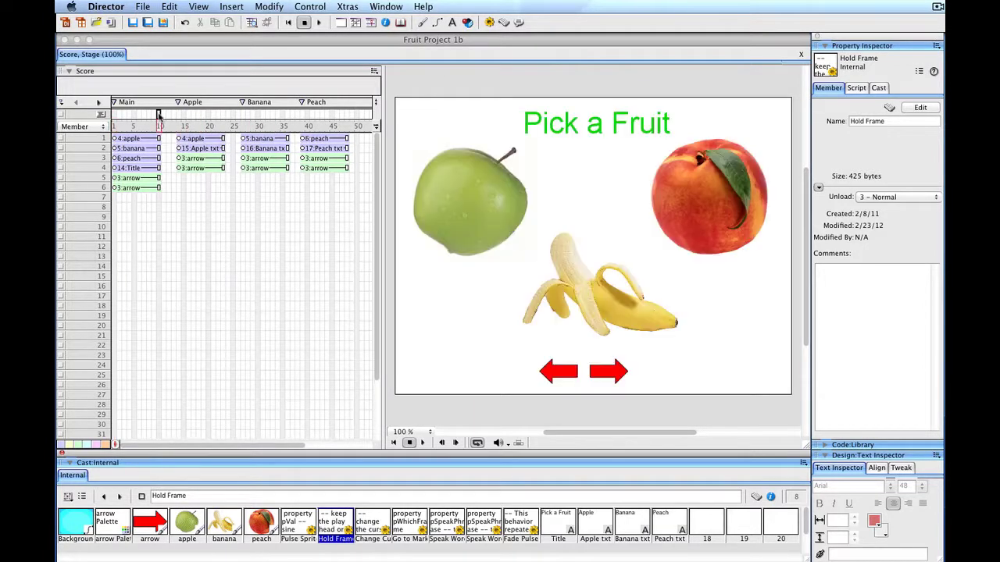
{"action": "left_click", "coordinate": [277, 149]}
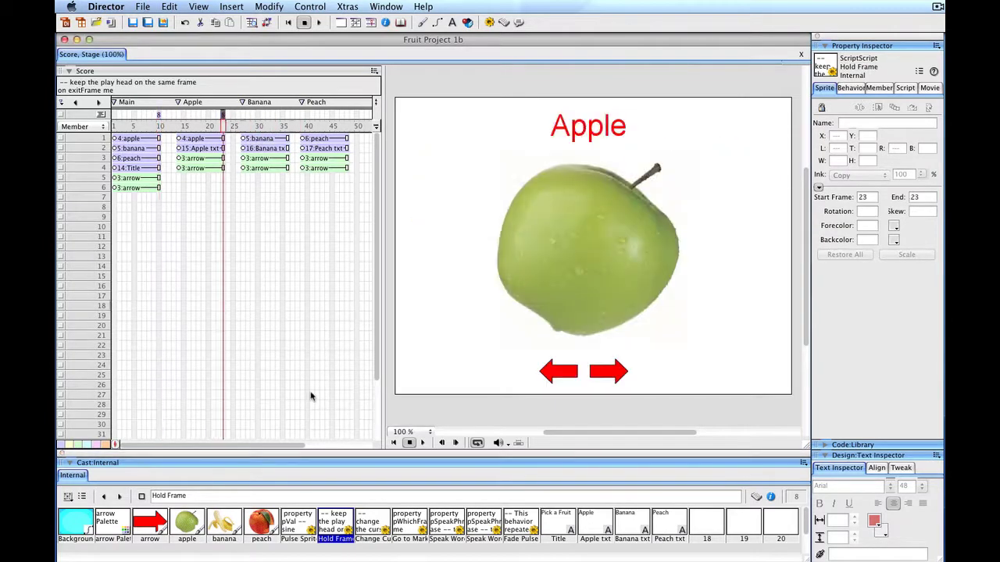
{"action": "left_click", "coordinate": [287, 115]}
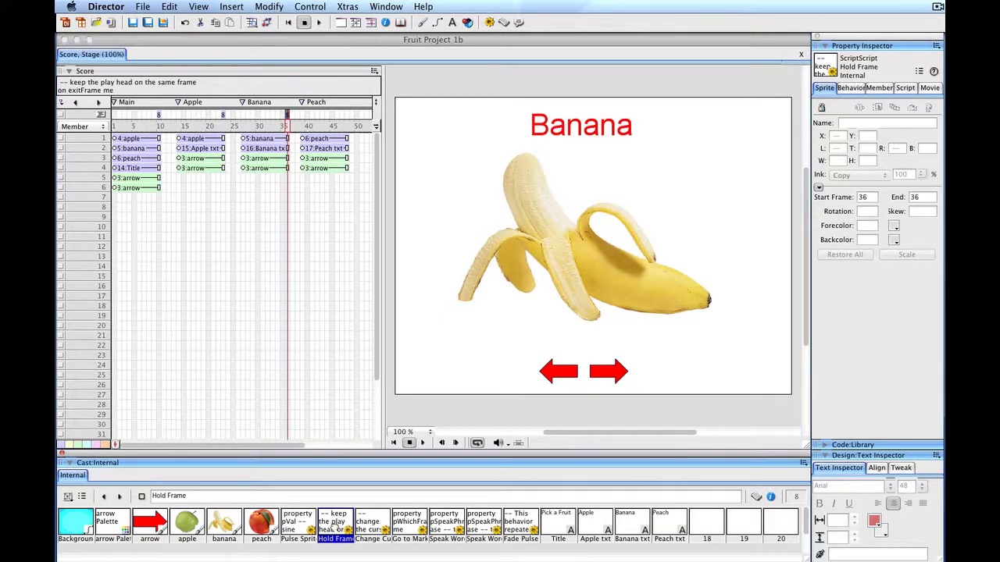
{"action": "left_click", "coordinate": [346, 115]}
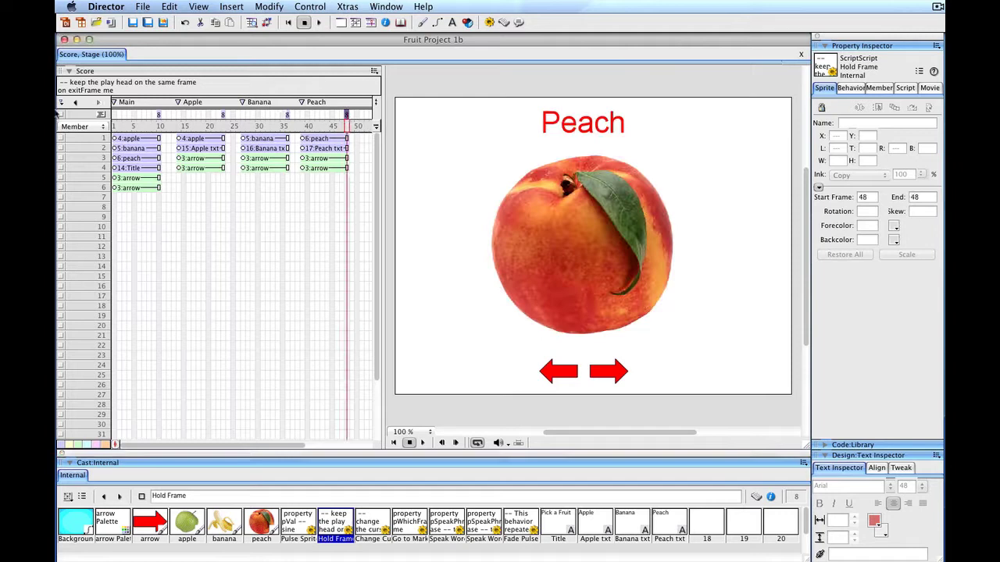
Play the movie from the start and test the Apple, Banana, Peach and Main sections.
{"action": "left_click", "coordinate": [118, 127]}
{"action": "left_click", "coordinate": [318, 23]}
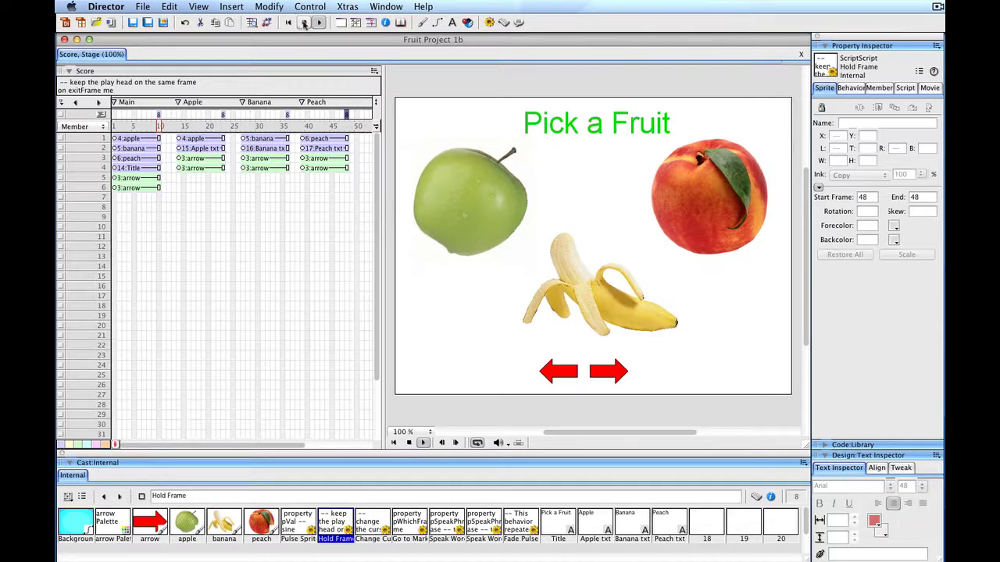
{"action": "left_click", "coordinate": [198, 128]}
{"action": "left_click", "coordinate": [247, 127]}
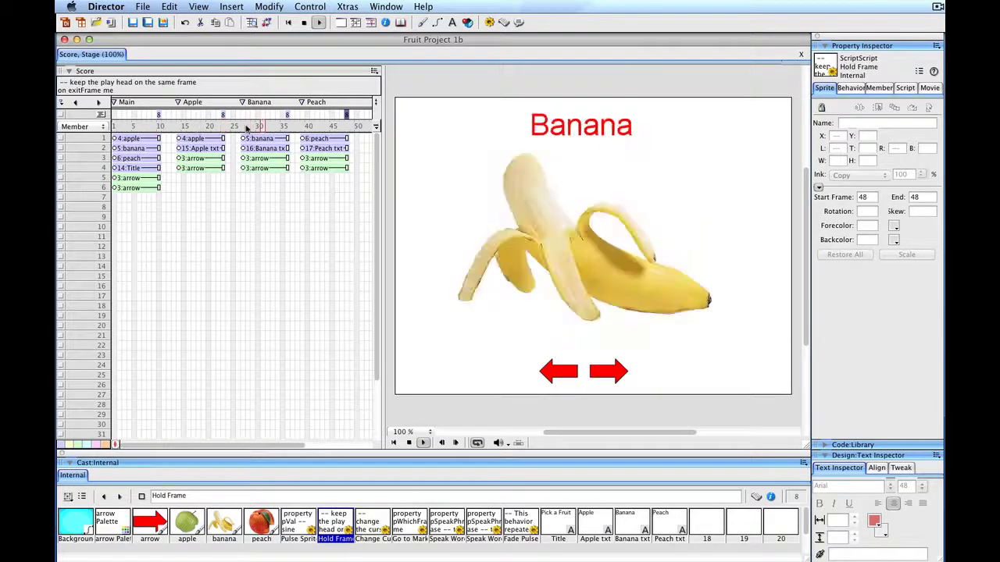
{"action": "left_click", "coordinate": [324, 127]}
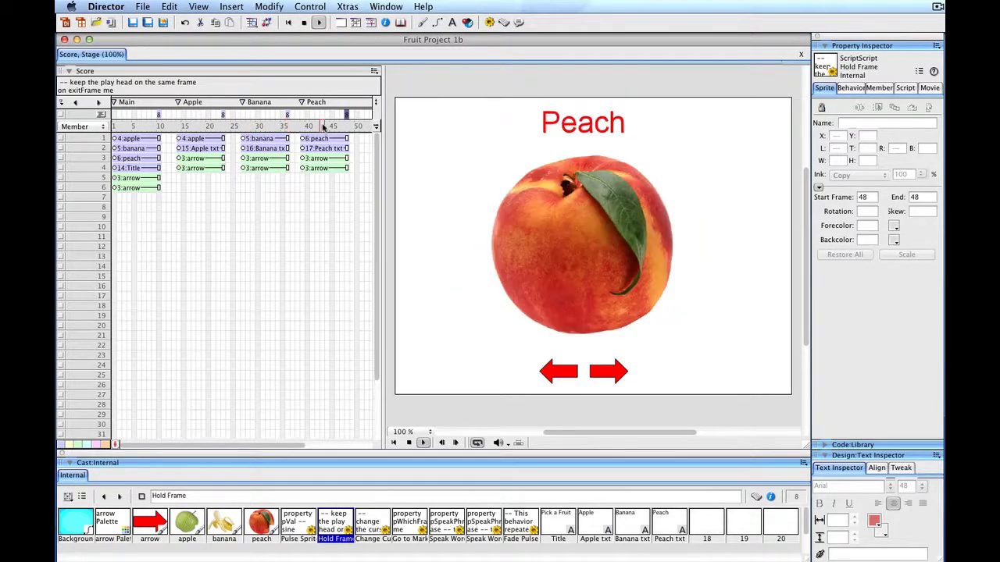
{"action": "left_click", "coordinate": [123, 128]}
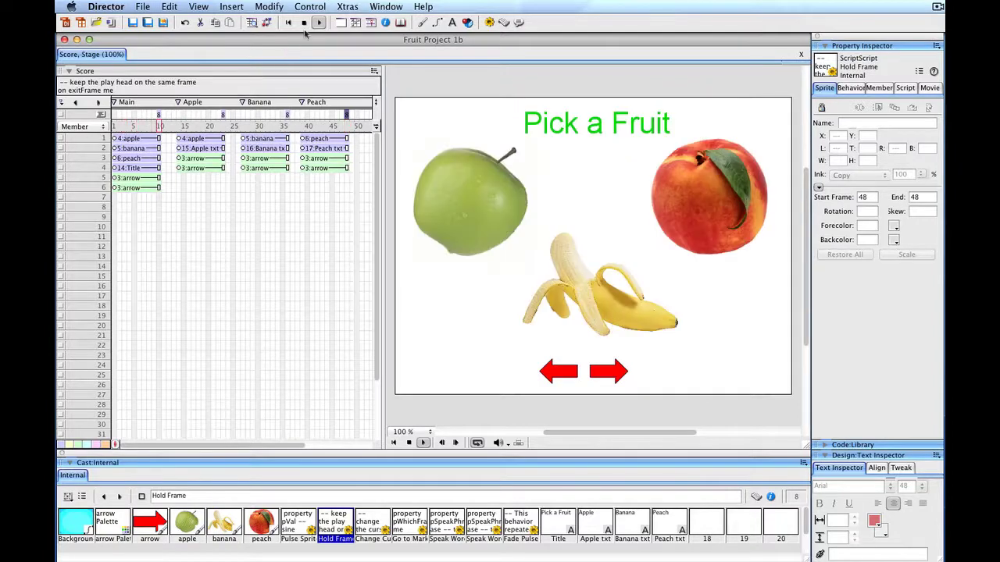
{"action": "left_click", "coordinate": [304, 22]}
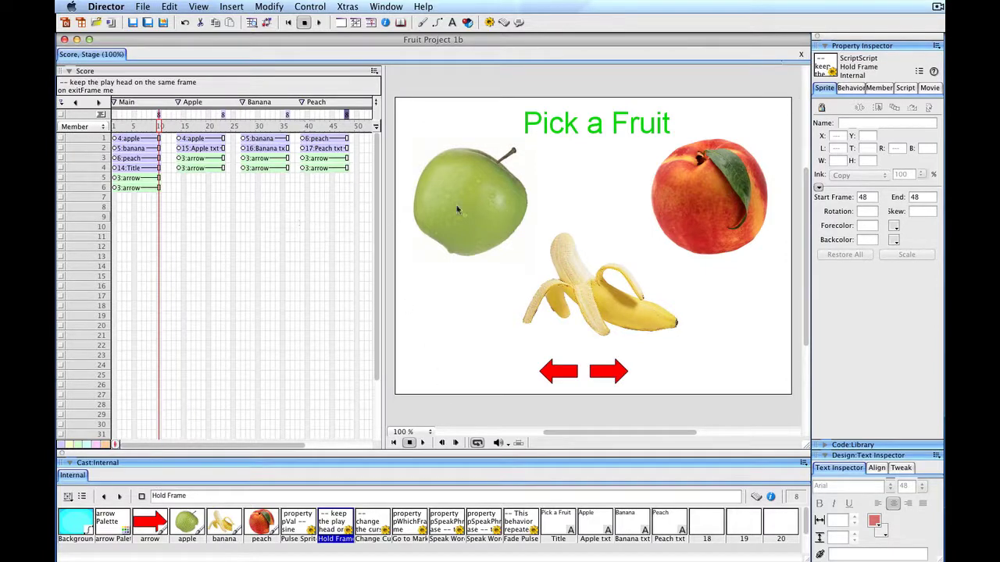
Select the right red arrow and the Go to Marker behavior in the Cast.
{"action": "left_click", "coordinate": [609, 375]}
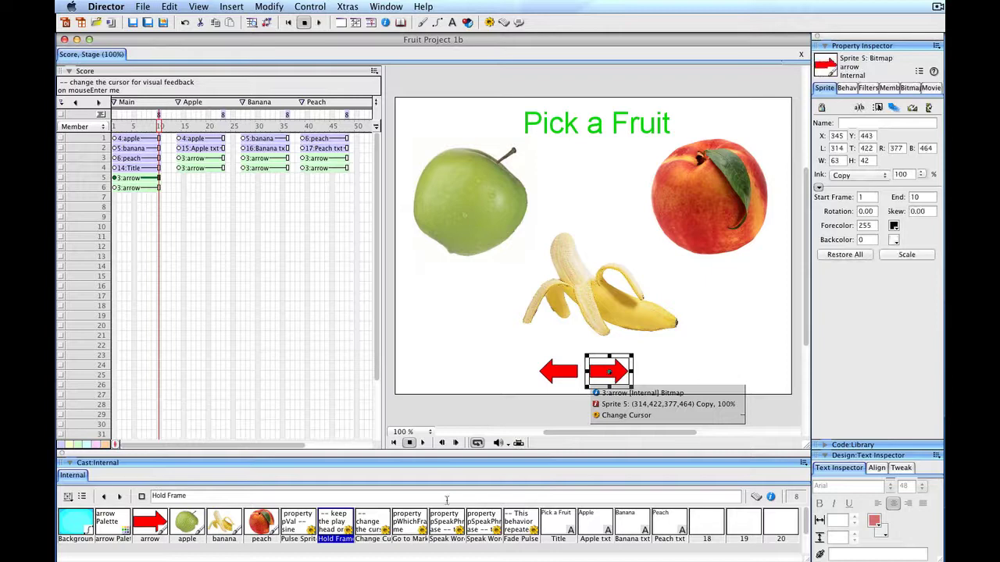
{"action": "left_click", "coordinate": [409, 525]}
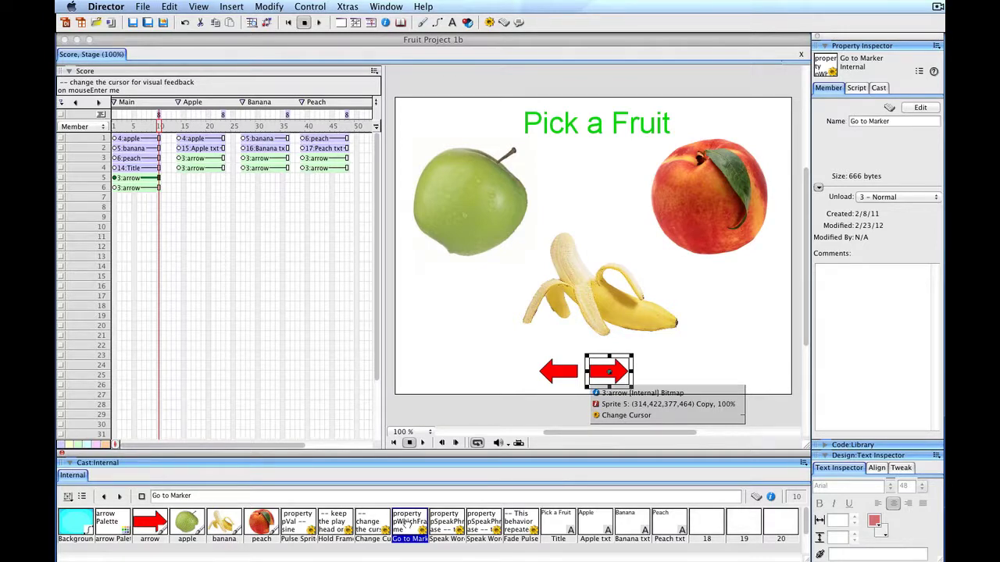
Attach Go to Marker to the right arrow with Apple as its destination.
{"action": "mouse_move", "coordinate": [407, 525]}
{"action": "left_mouse_down"}
{"action": "mouse_move", "coordinate": [553, 466]}
{"action": "mouse_move", "coordinate": [604, 393]}
{"action": "mouse_move", "coordinate": [603, 375]}
{"action": "left_mouse_up"}
{"action": "left_click", "coordinate": [690, 325]}
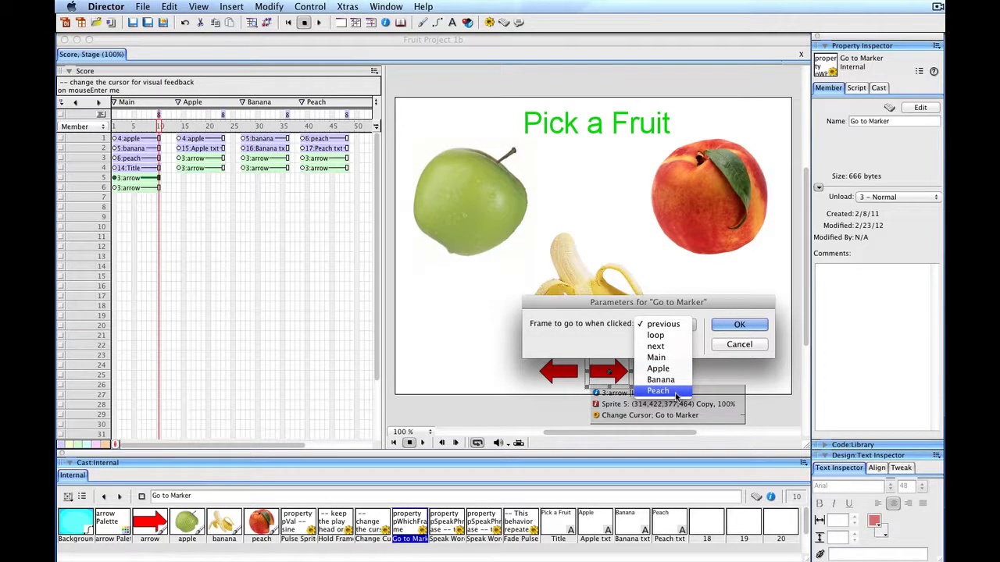
{"action": "left_click", "coordinate": [667, 369]}
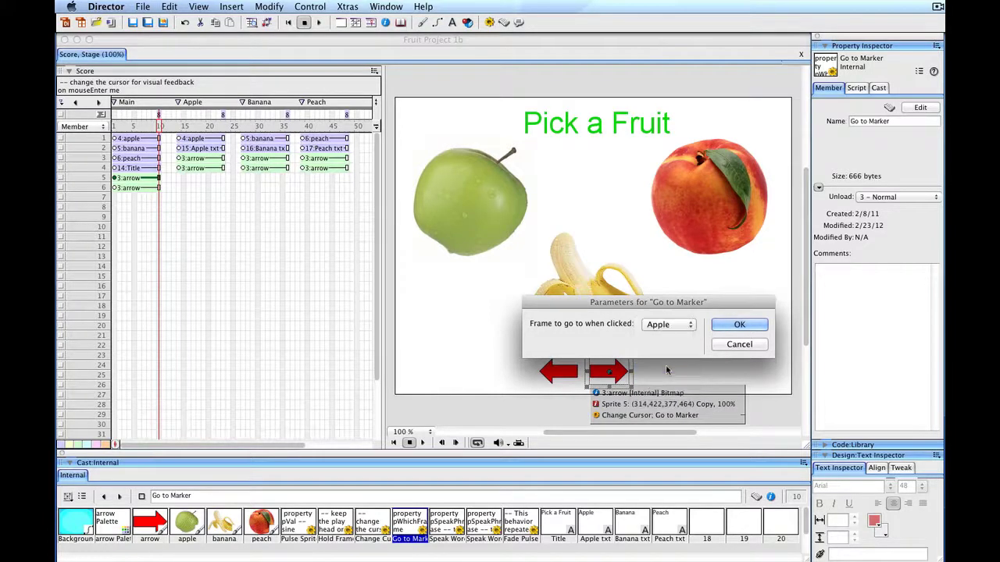
{"action": "left_click", "coordinate": [739, 324]}
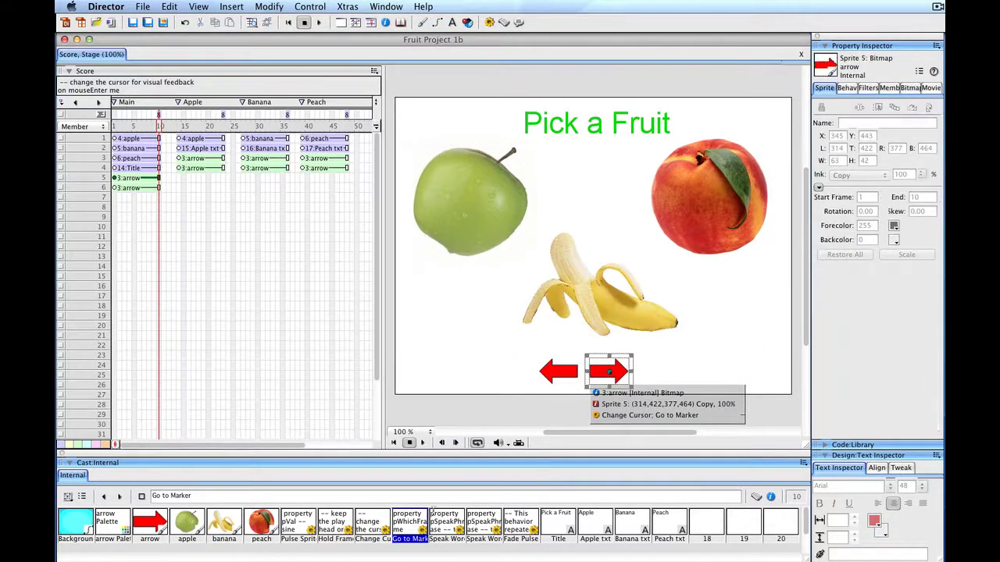
Attach Go to Marker to the left arrow with Peach as its destination.
{"action": "left_click", "coordinate": [550, 372]}
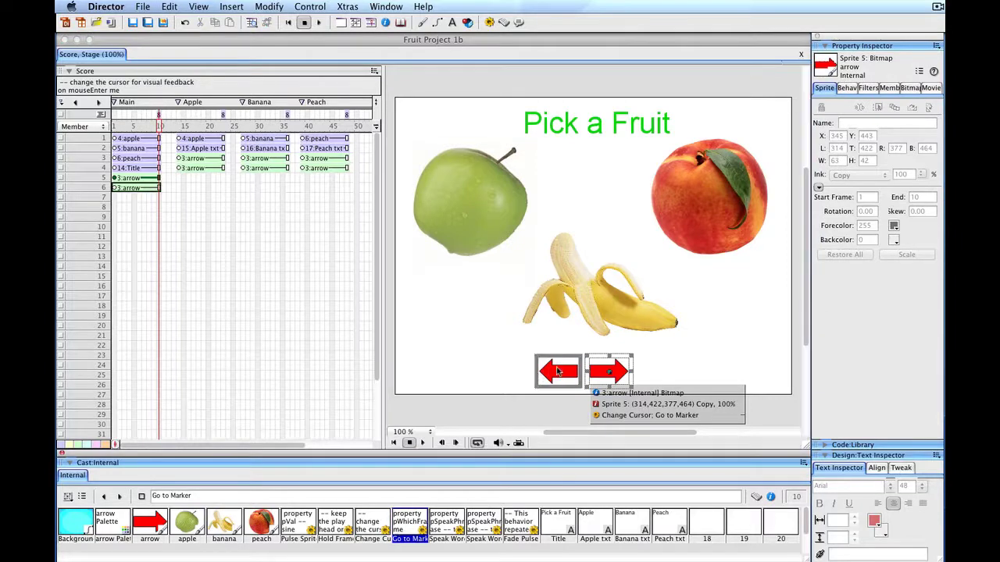
{"action": "left_click", "coordinate": [606, 374]}
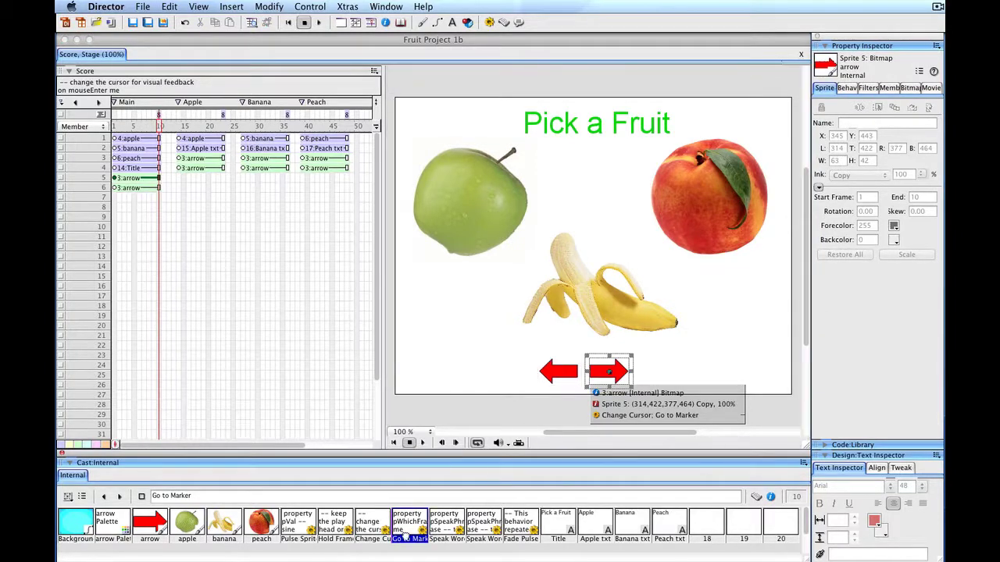
{"action": "left_click", "coordinate": [557, 372]}
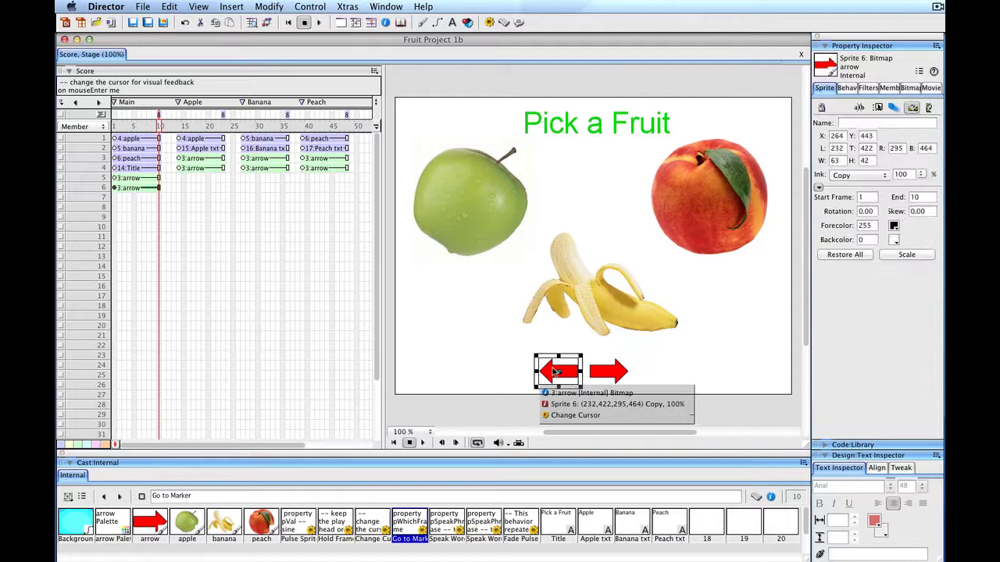
{"action": "left_click_drag", "start_coordinate": [399, 528], "coordinate": [553, 377]}
{"action": "left_click", "coordinate": [664, 325]}
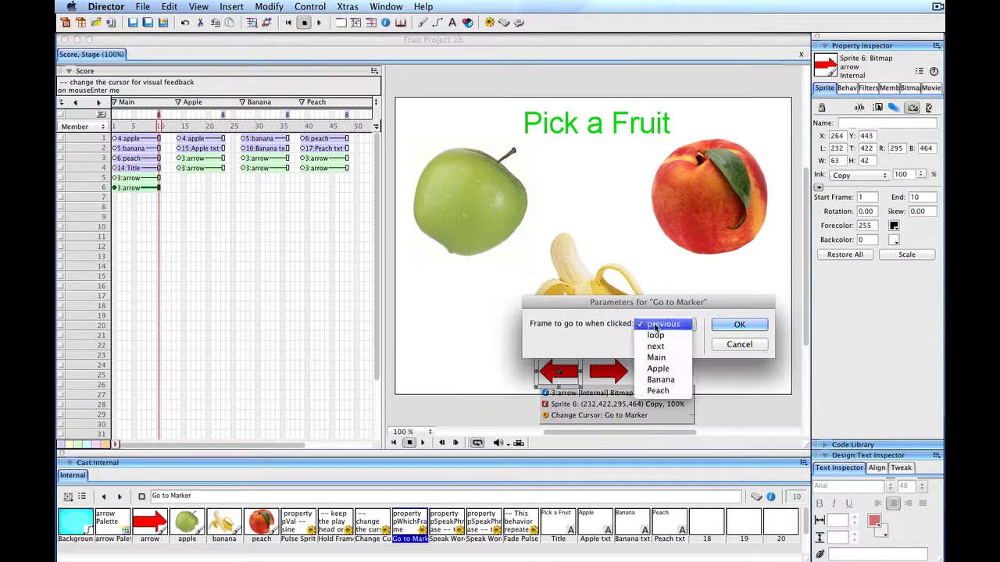
{"action": "left_click", "coordinate": [656, 390]}
{"action": "left_click", "coordinate": [715, 325]}
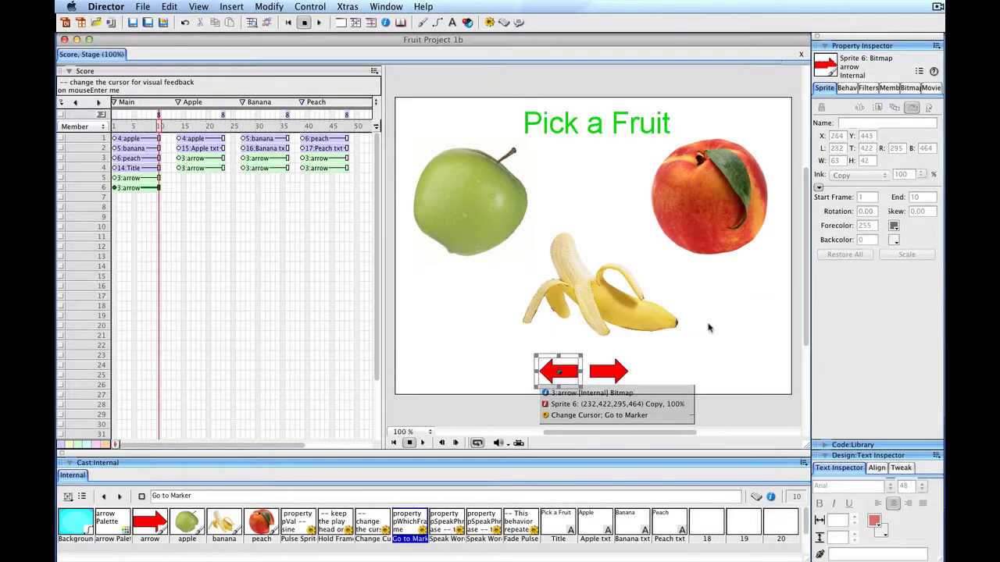
Attach Go to Marker to the apple picture, linking it to the Apple page.
{"action": "left_click", "coordinate": [446, 189]}
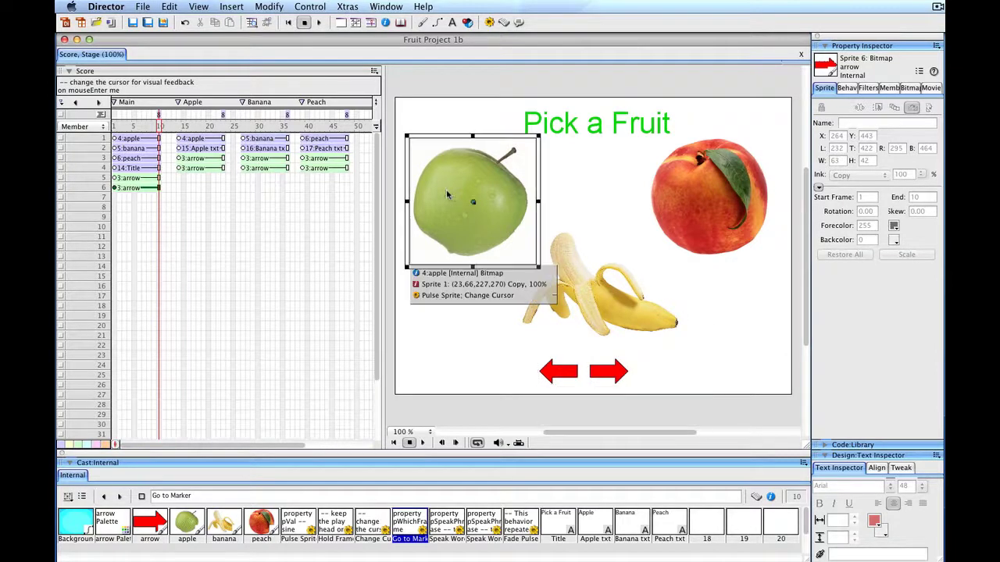
{"action": "left_click", "coordinate": [418, 523]}
{"action": "left_click_drag", "start_coordinate": [459, 219], "coordinate": [459, 219]}
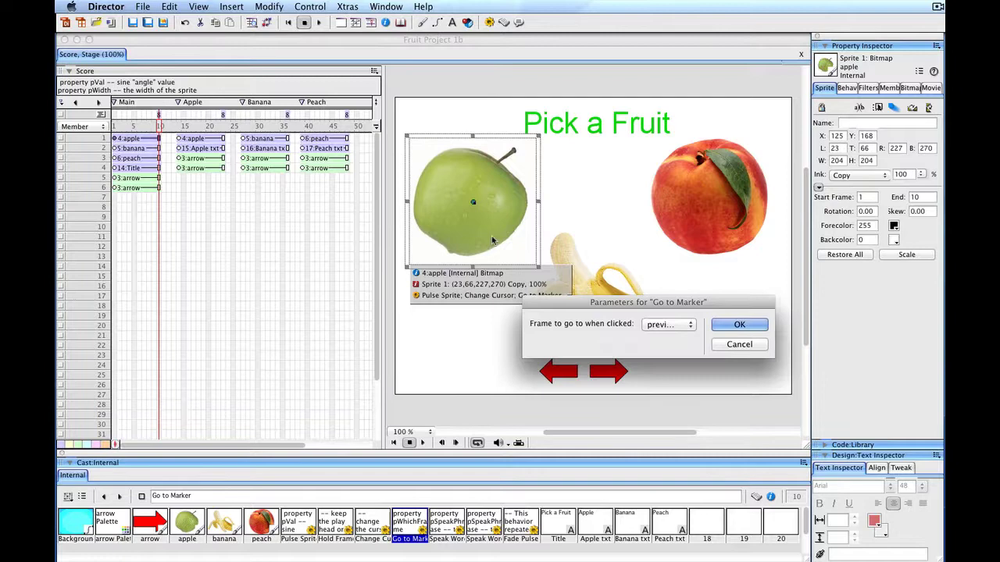
{"action": "left_click", "coordinate": [679, 328]}
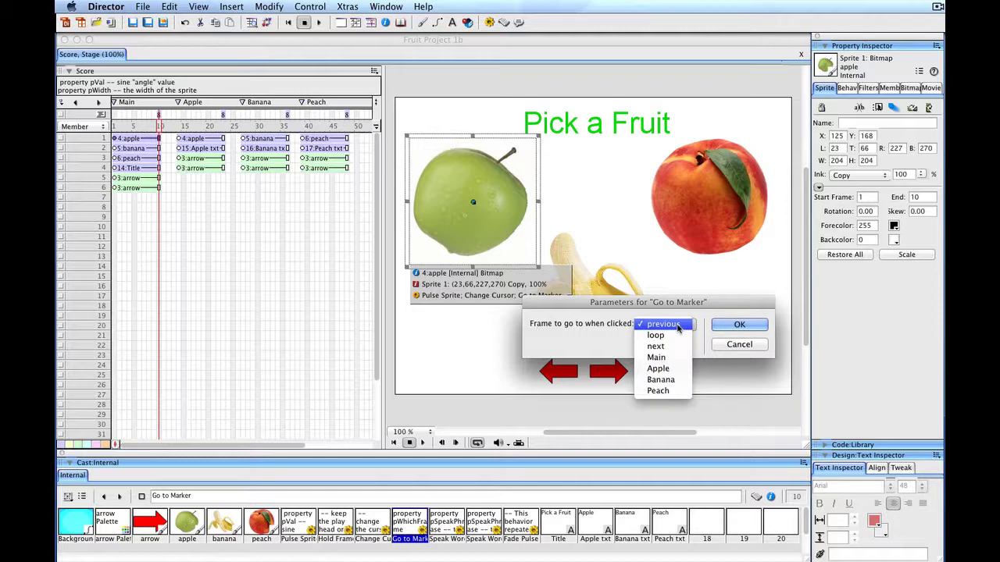
{"action": "left_click", "coordinate": [682, 375]}
{"action": "left_click", "coordinate": [739, 325]}
Attach Go to Marker to the peach picture, linking it to the Peach page.
{"action": "left_click", "coordinate": [710, 206]}
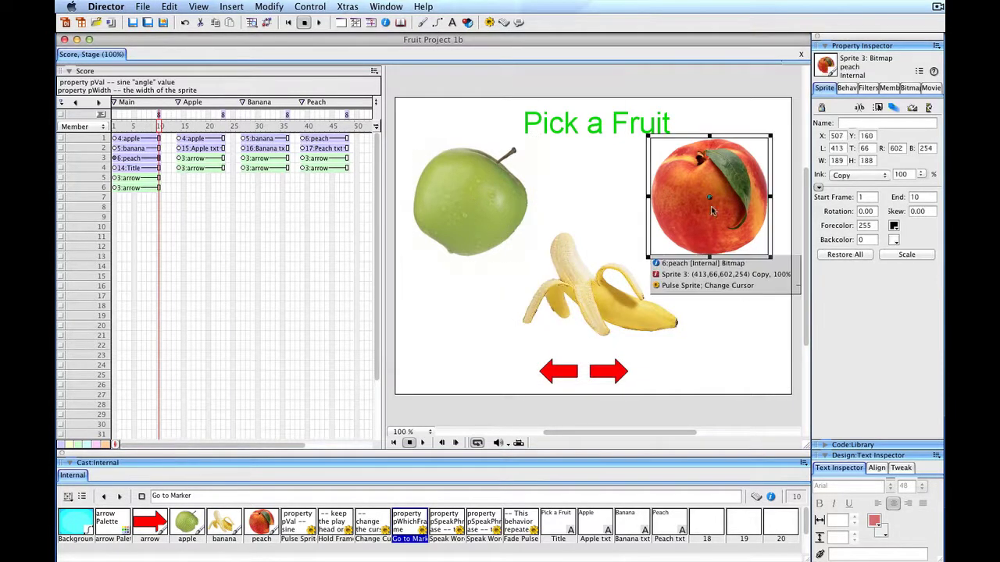
{"action": "left_click_drag", "start_coordinate": [414, 528], "coordinate": [719, 196]}
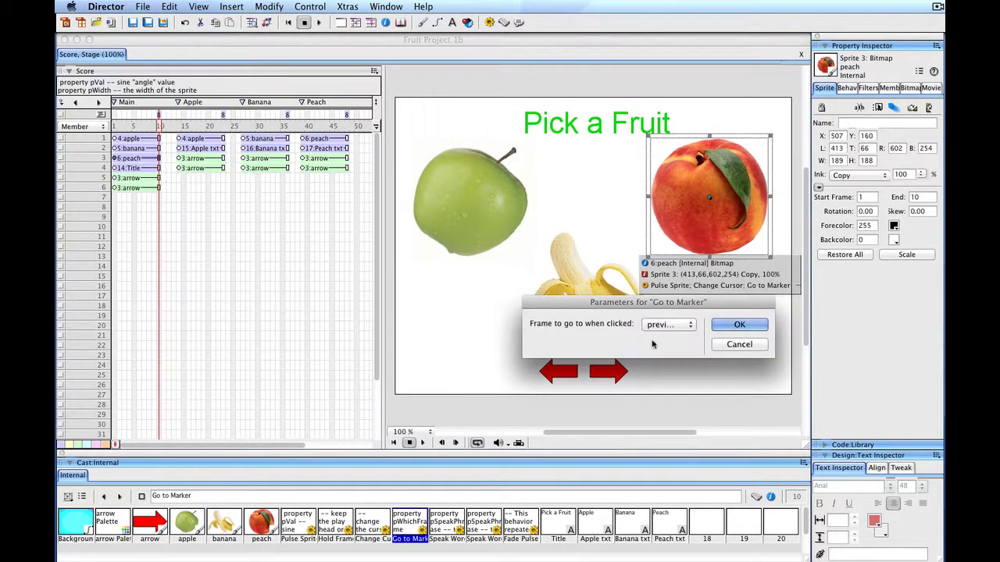
{"action": "left_click", "coordinate": [675, 328]}
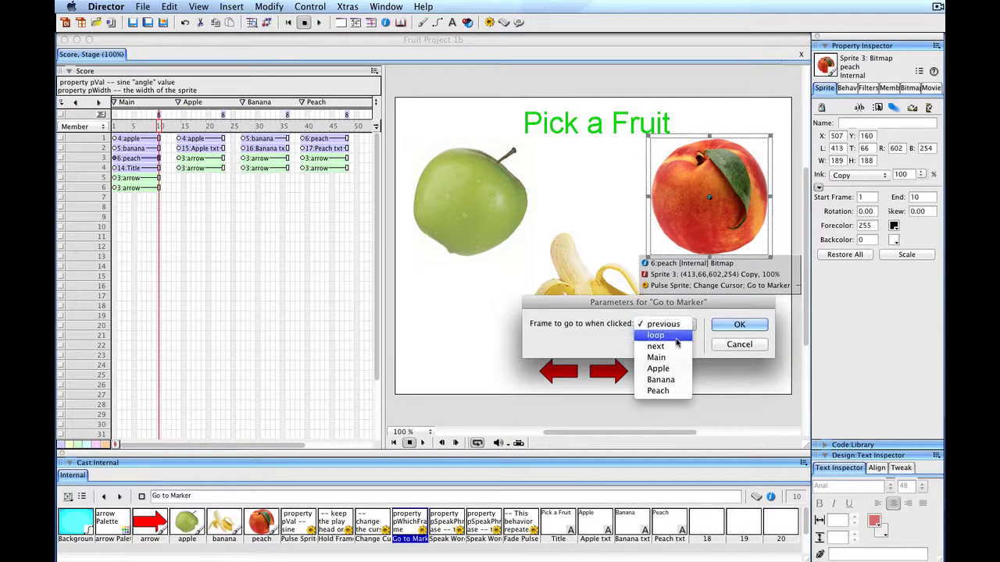
{"action": "left_click", "coordinate": [673, 391]}
{"action": "left_click", "coordinate": [739, 325]}
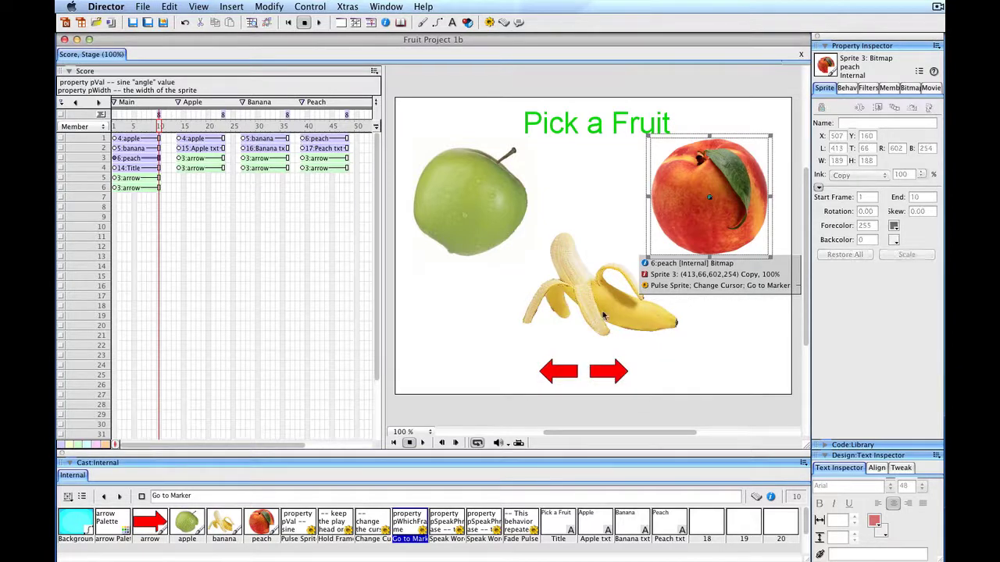
Link the banana to the Banana page with Go to Marker and clear the selection.
{"action": "left_click", "coordinate": [603, 314]}
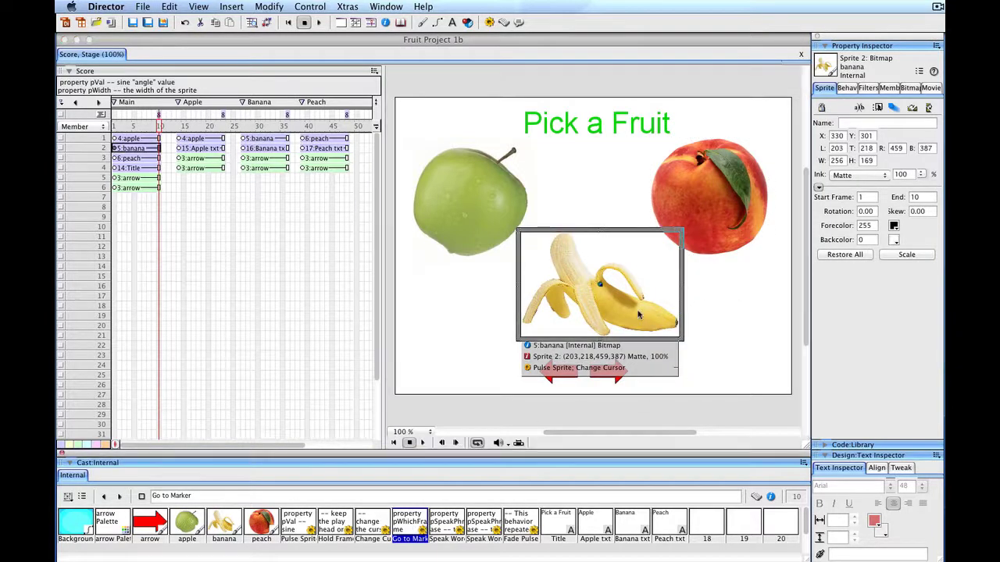
{"action": "left_click", "coordinate": [664, 323]}
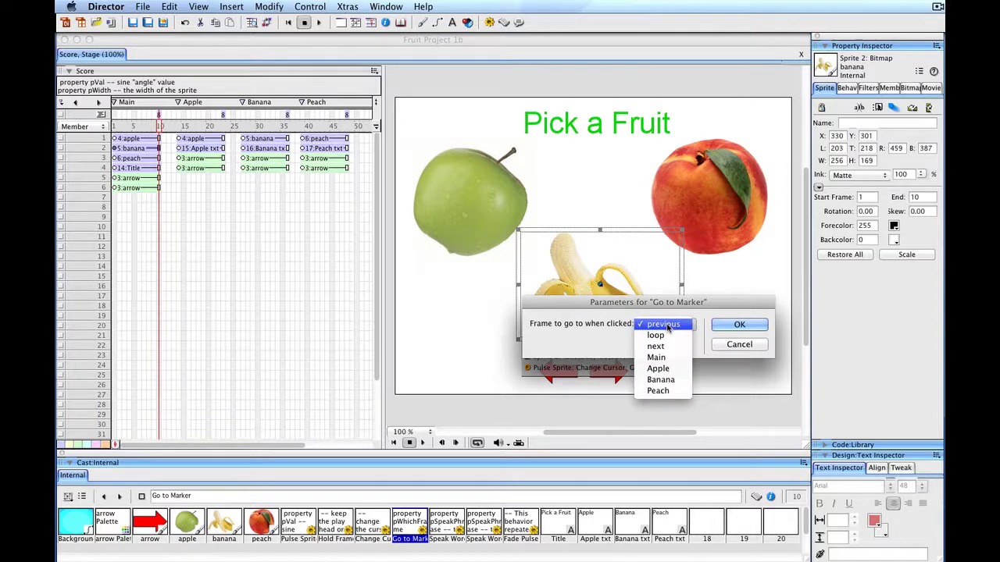
{"action": "left_click", "coordinate": [661, 379]}
{"action": "left_click", "coordinate": [739, 325]}
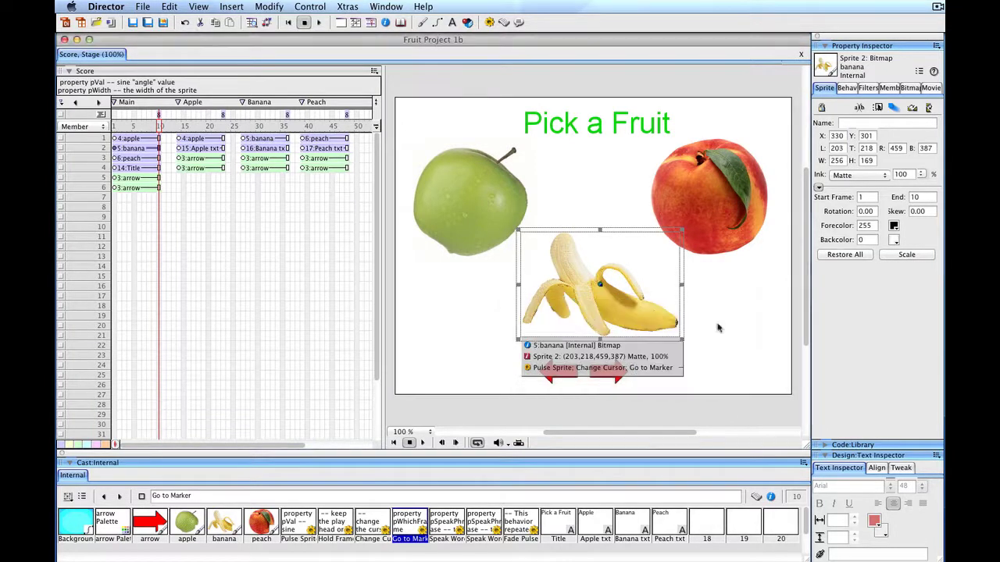
{"action": "left_click", "coordinate": [412, 321]}
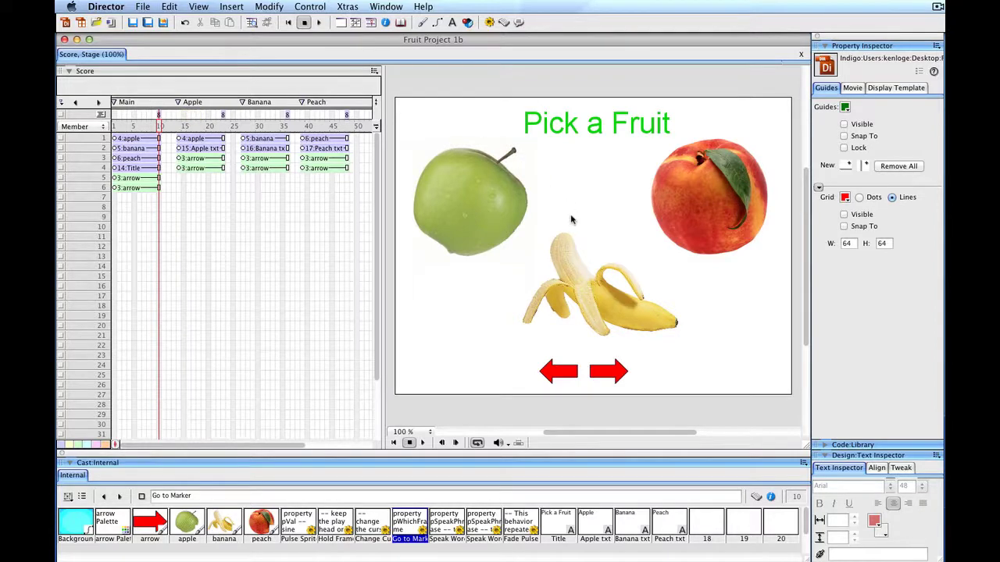
{"action": "left_click", "coordinate": [319, 22]}
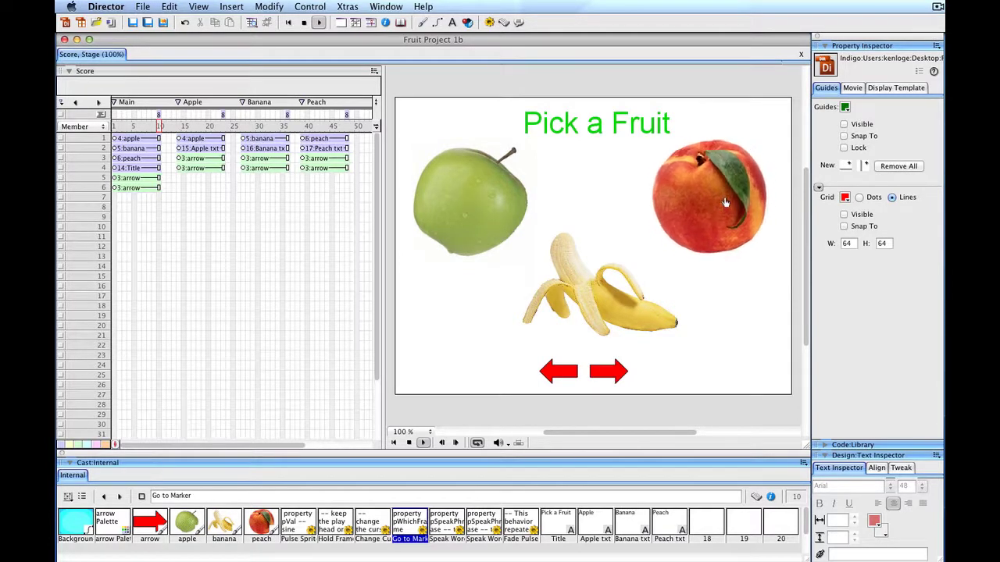
{"action": "left_click", "coordinate": [466, 205]}
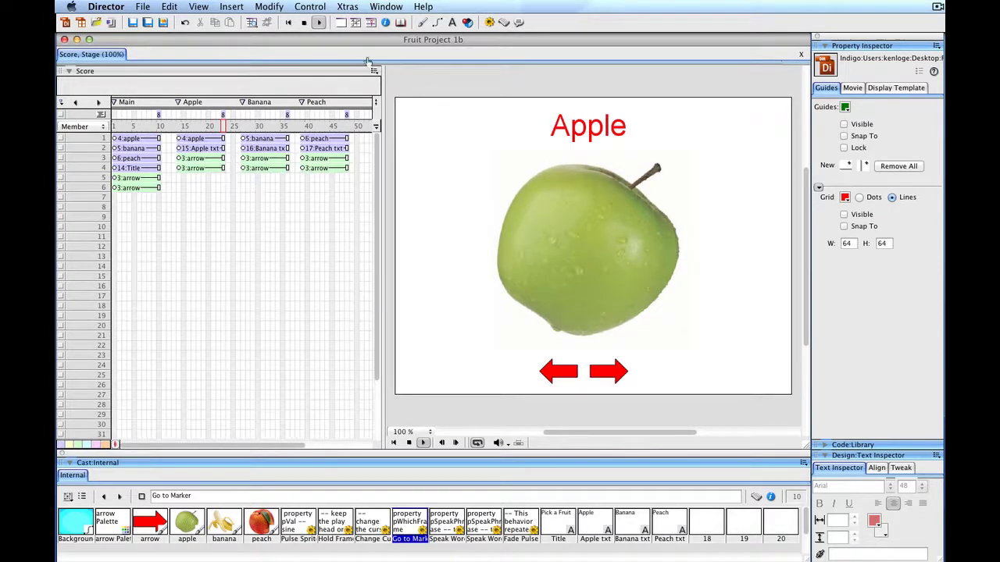
{"action": "left_click", "coordinate": [302, 22]}
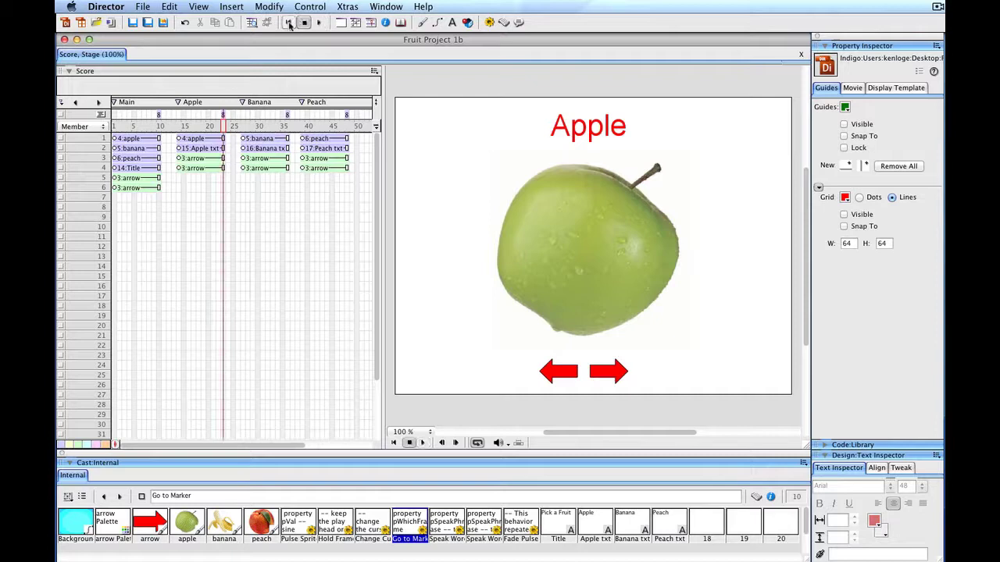
{"action": "left_click", "coordinate": [288, 23]}
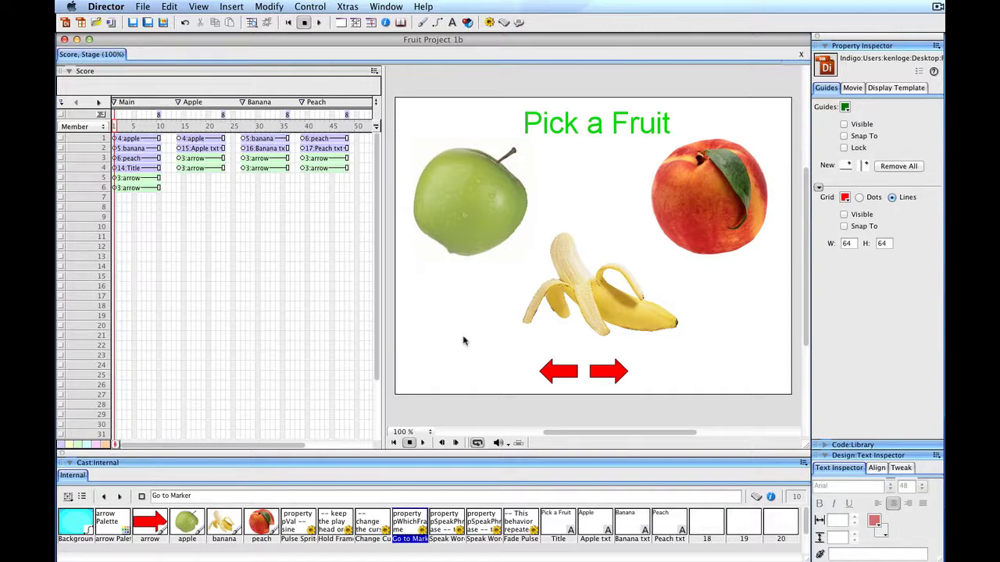
Attach Fade Pulse a Sprite to the large apple picture with a fade rate of 5.
{"action": "left_click", "coordinate": [185, 127]}
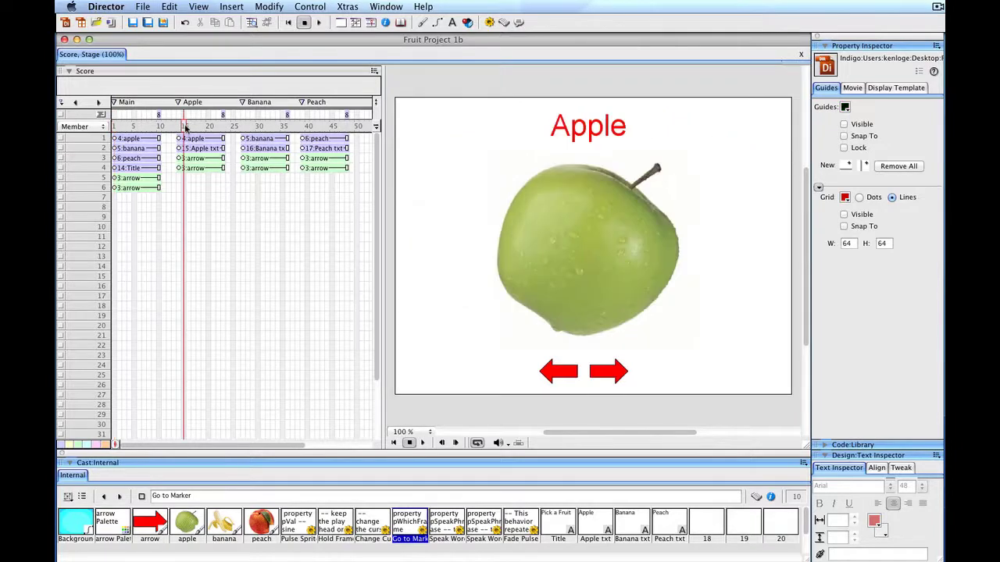
{"action": "left_click", "coordinate": [593, 241]}
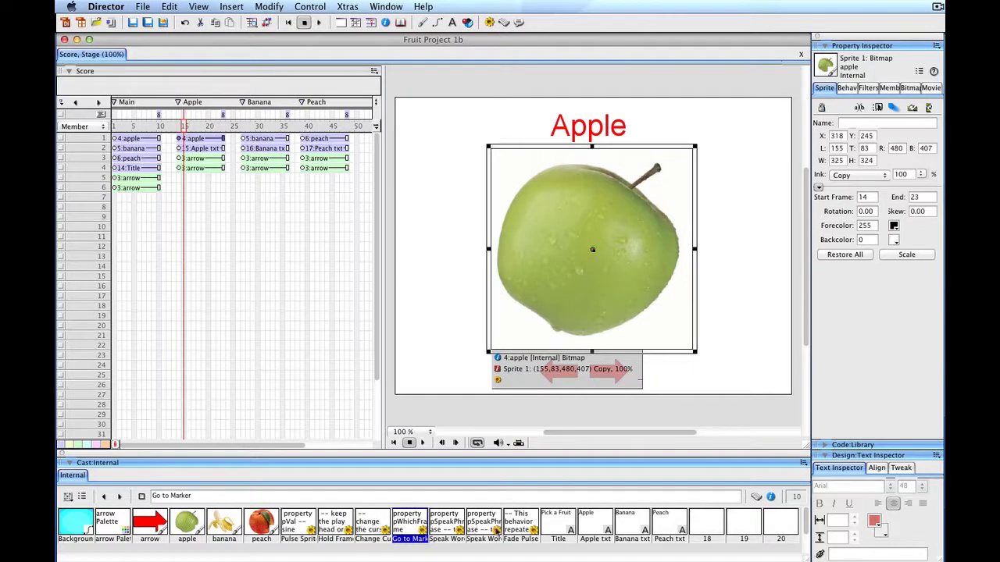
{"action": "left_click", "coordinate": [521, 528]}
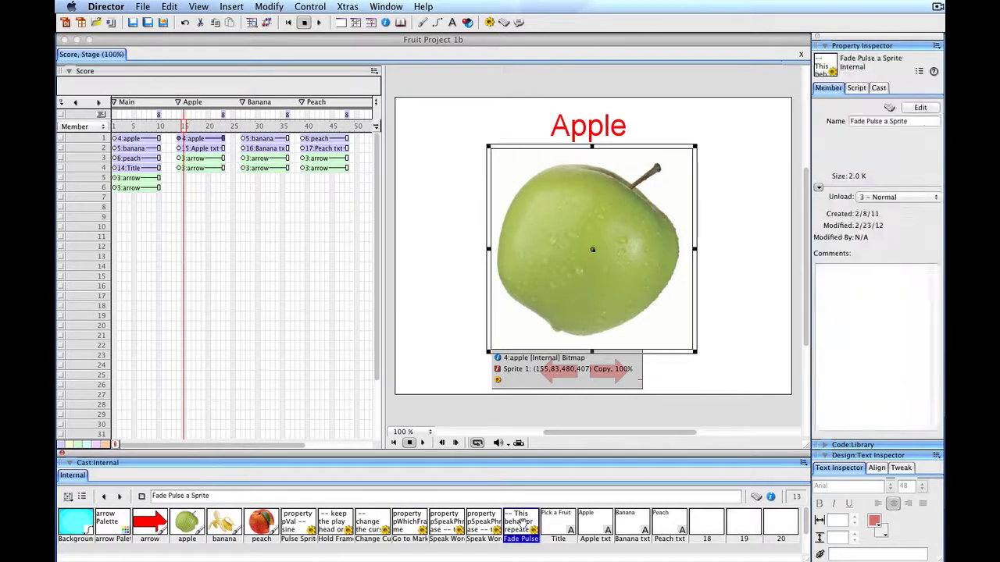
{"action": "left_click_drag", "start_coordinate": [520, 528], "coordinate": [568, 236]}
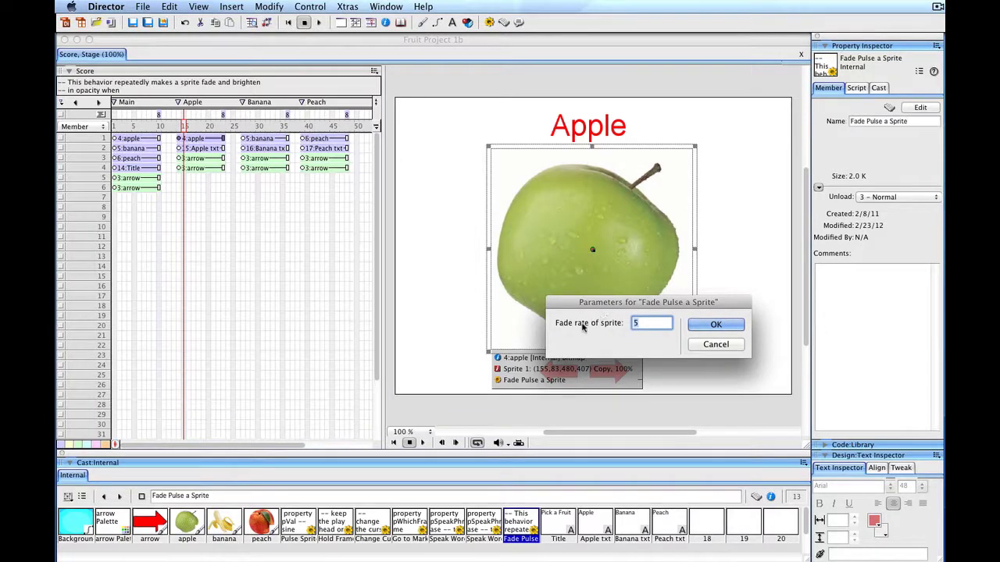
{"action": "left_click", "coordinate": [702, 329]}
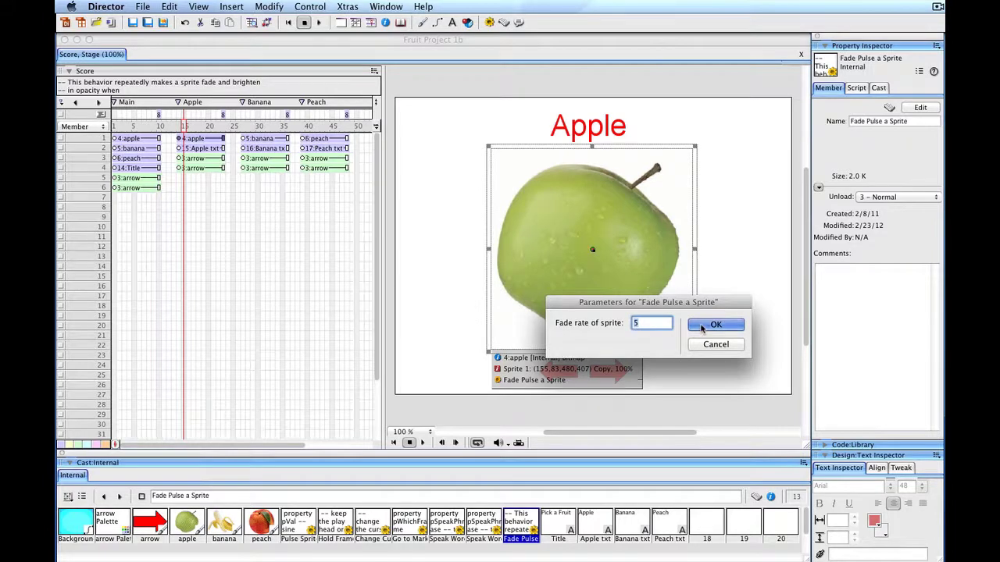
Attach Fade Pulse a Sprite to the banana and peach pictures, accepting the default settings.
{"action": "left_click", "coordinate": [251, 138]}
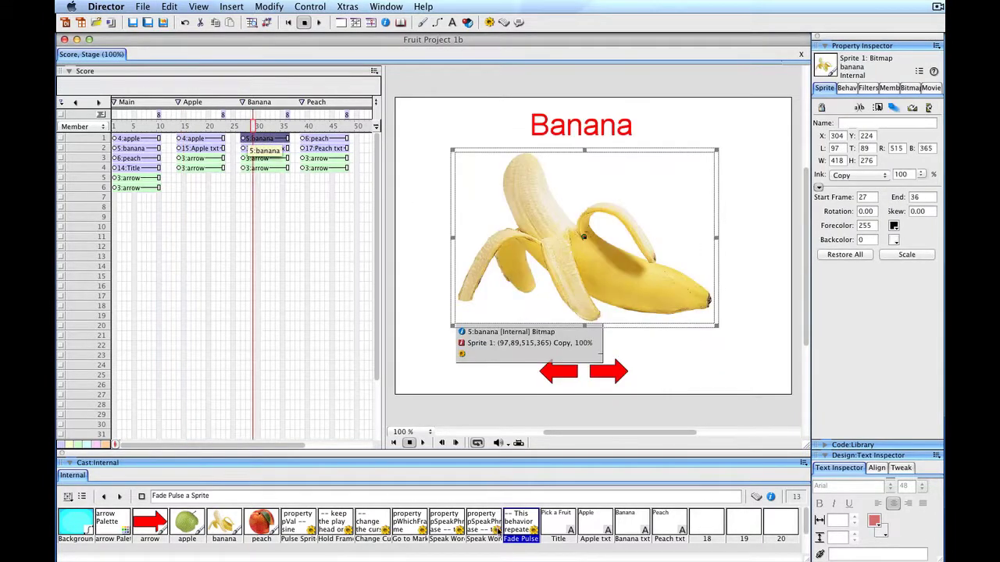
{"action": "left_click_drag", "start_coordinate": [517, 523], "coordinate": [545, 247]}
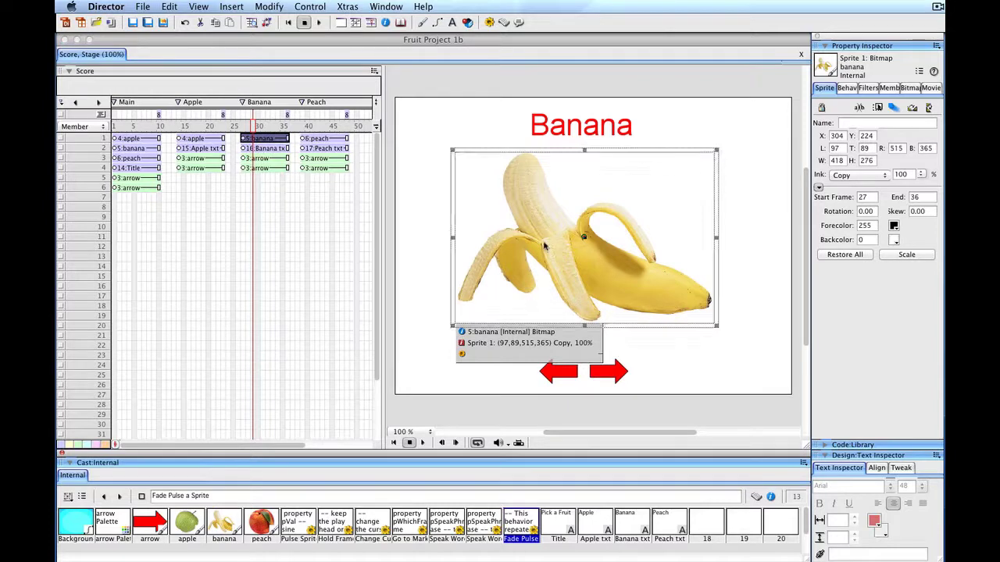
{"action": "left_click", "coordinate": [708, 325]}
{"action": "left_click", "coordinate": [324, 140]}
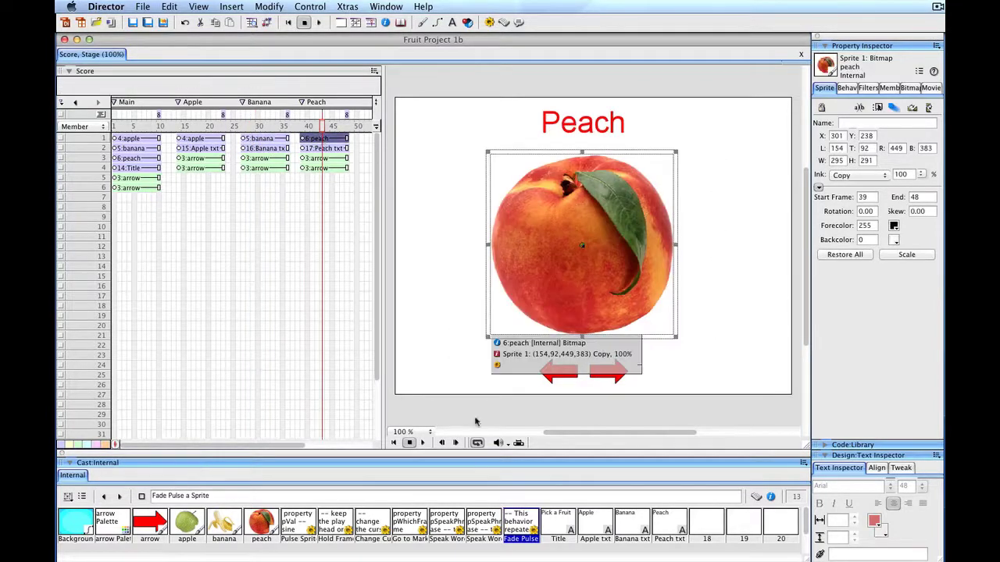
{"action": "left_click", "coordinate": [516, 528]}
{"action": "left_click_drag", "start_coordinate": [516, 528], "coordinate": [540, 227]}
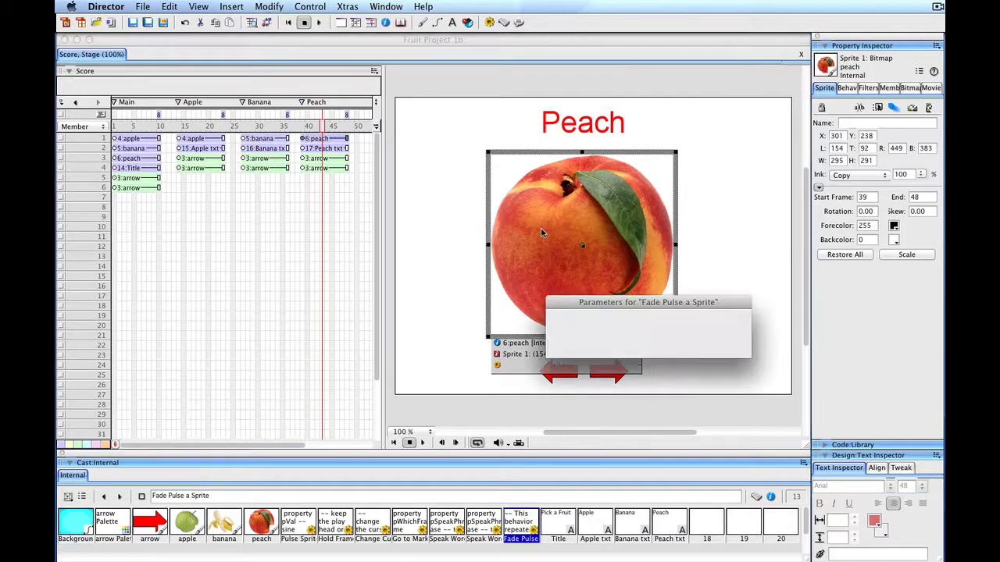
{"action": "left_click", "coordinate": [725, 329]}
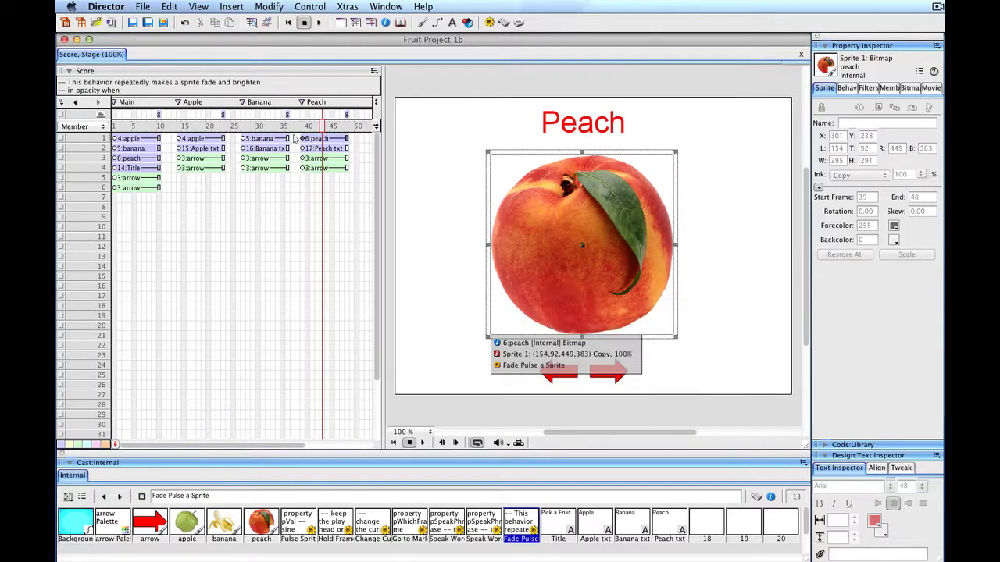
{"action": "left_click", "coordinate": [183, 127]}
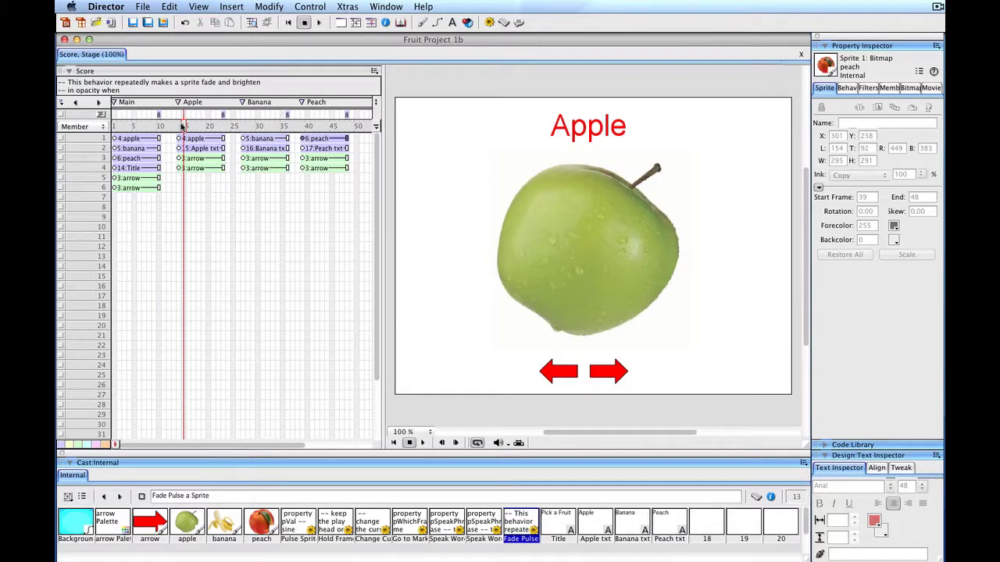
{"action": "left_click", "coordinate": [179, 127]}
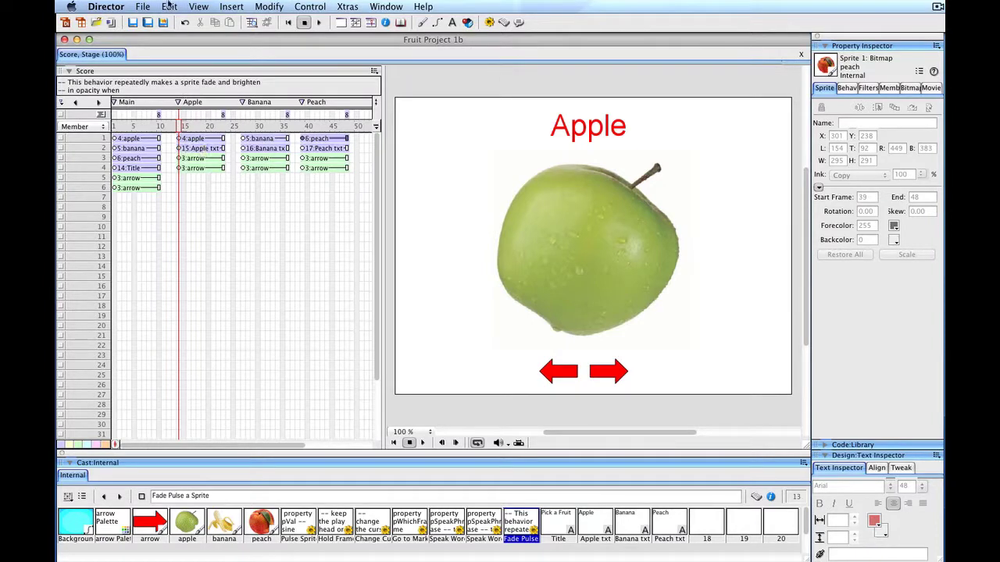
Give the Apple page's left arrow Go to Marker with destination 'previous'.
{"action": "left_click", "coordinate": [561, 377]}
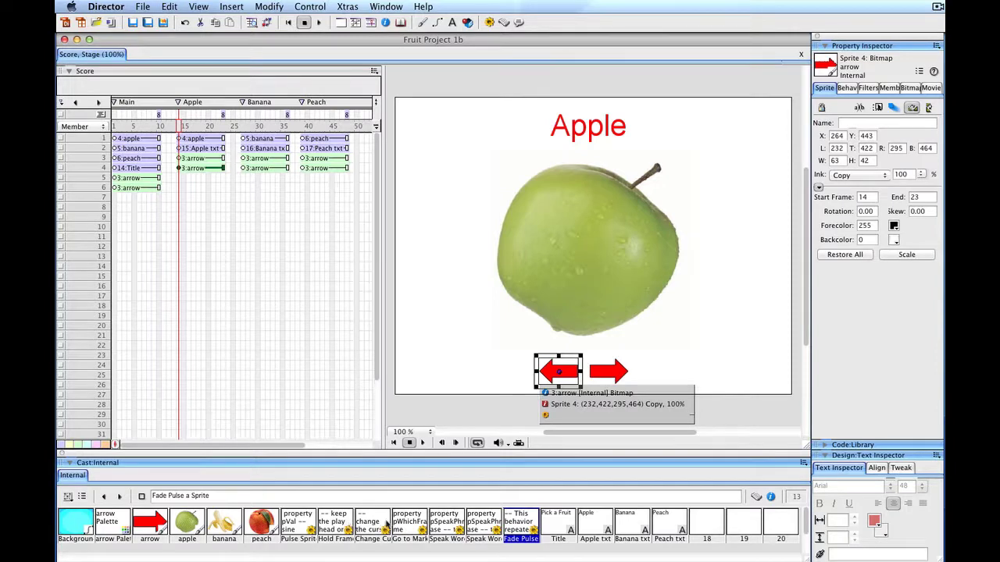
{"action": "left_click", "coordinate": [408, 519]}
{"action": "left_click_drag", "start_coordinate": [408, 519], "coordinate": [558, 375]}
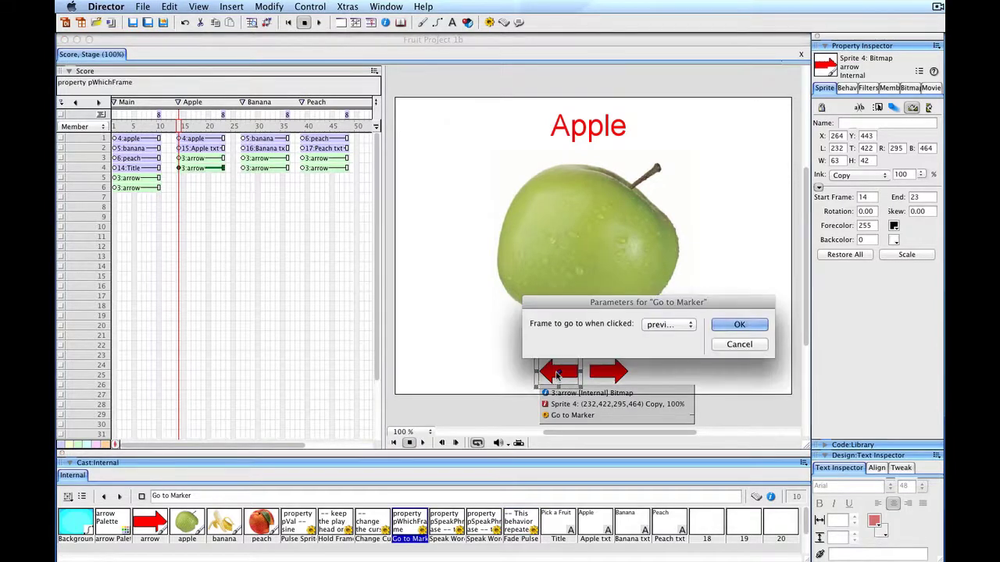
{"action": "left_click", "coordinate": [677, 327]}
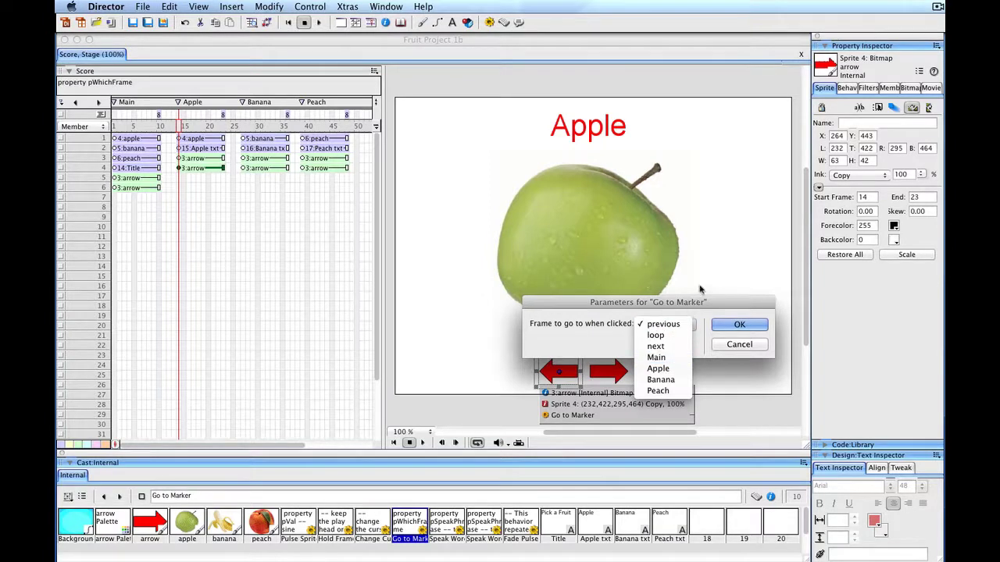
{"action": "left_click", "coordinate": [703, 313]}
{"action": "left_click", "coordinate": [739, 324]}
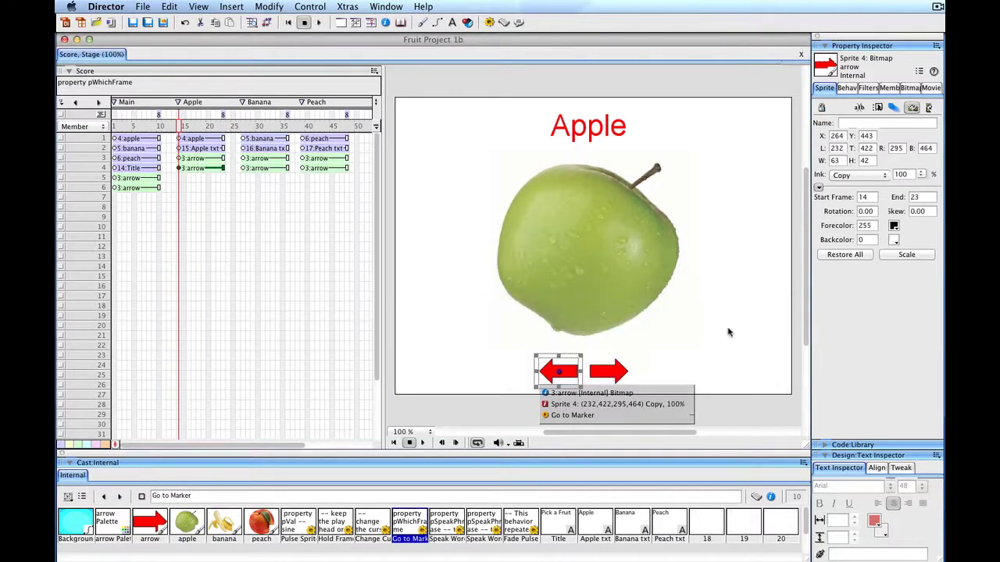
Give the Apple page's right arrow Go to Marker with destination 'next'.
{"action": "left_click", "coordinate": [609, 378]}
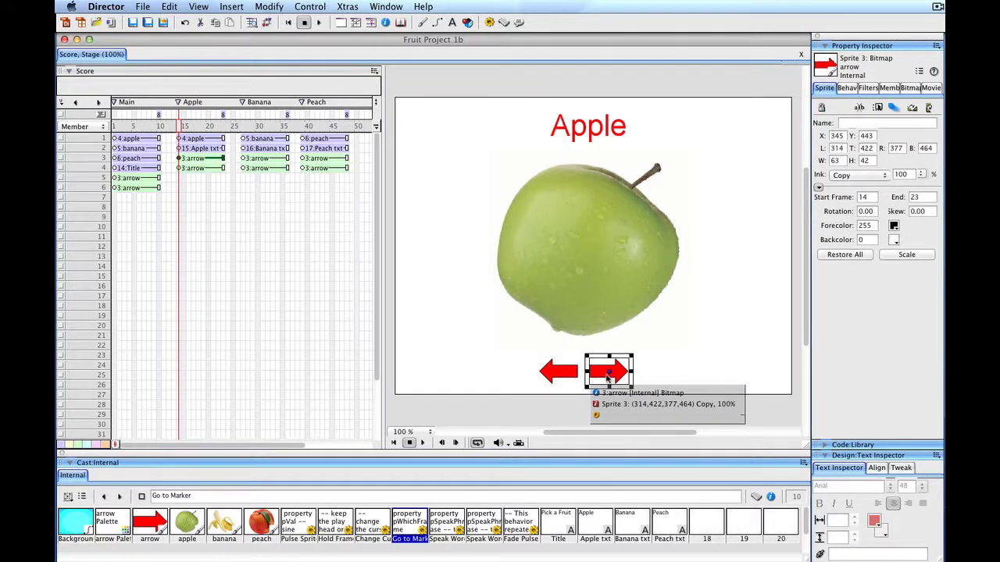
{"action": "mouse_move", "coordinate": [410, 522]}
{"action": "left_mouse_down"}
{"action": "mouse_move", "coordinate": [622, 392]}
{"action": "mouse_move", "coordinate": [622, 377]}
{"action": "left_mouse_up"}
{"action": "left_click", "coordinate": [660, 324]}
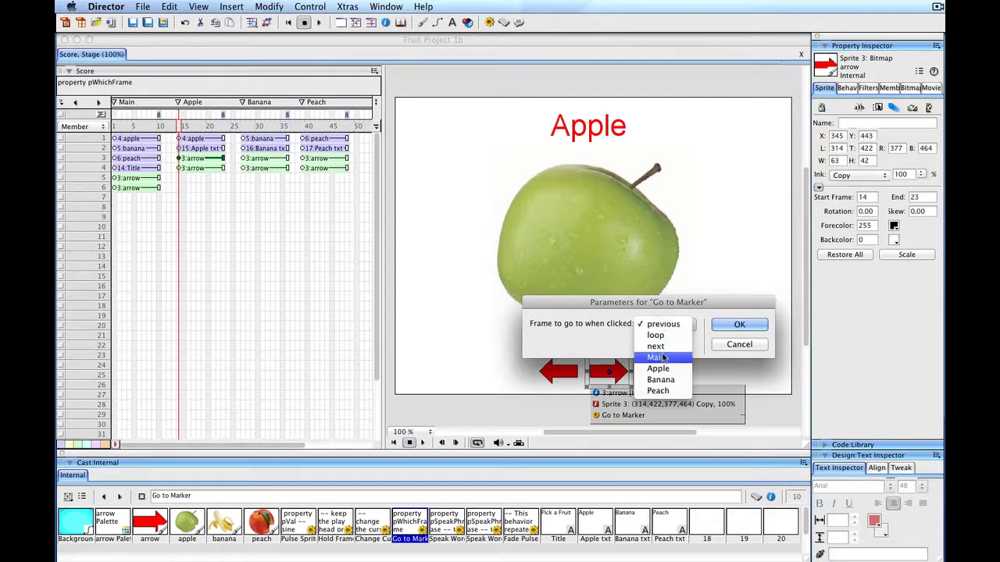
{"action": "left_click", "coordinate": [656, 346]}
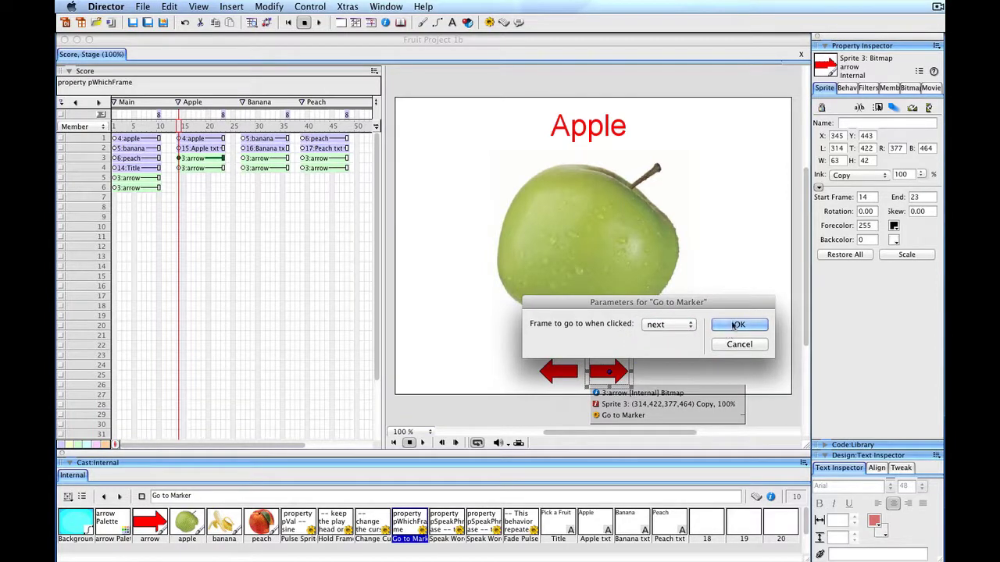
{"action": "left_click", "coordinate": [736, 325]}
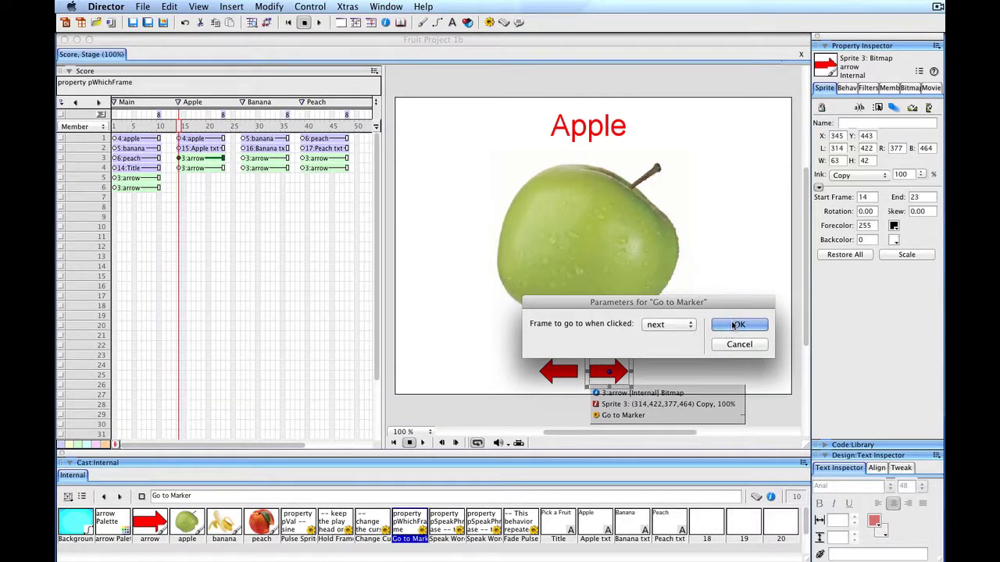
On the Banana page, give the left arrow Go to Marker set to 'previous'.
{"action": "left_click", "coordinate": [247, 127]}
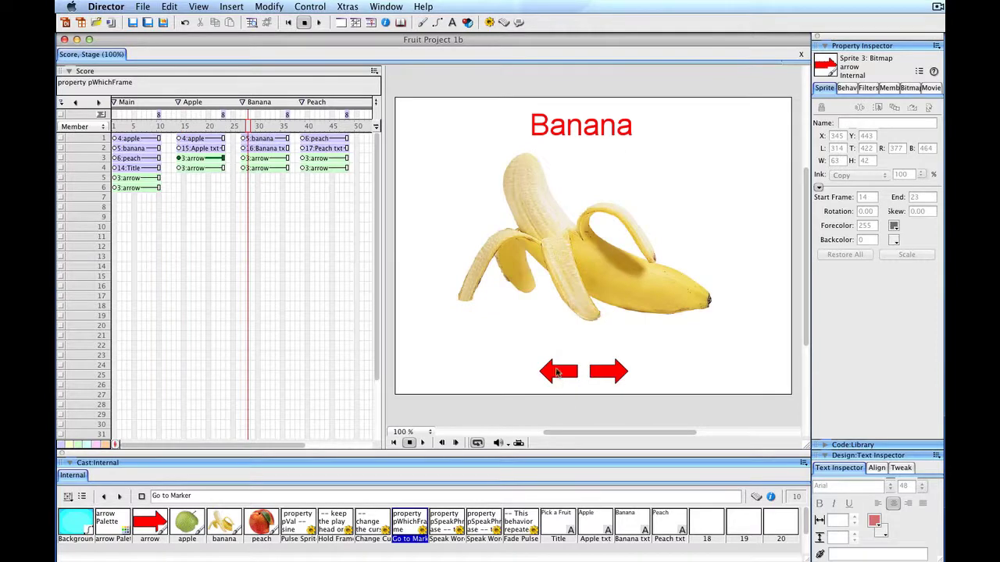
{"action": "left_click", "coordinate": [556, 374]}
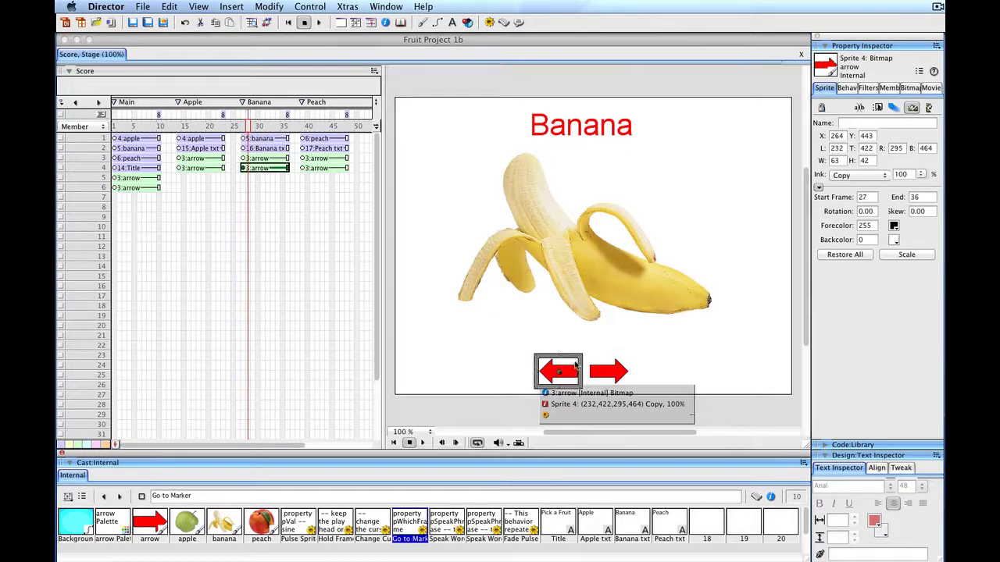
{"action": "left_click_drag", "start_coordinate": [575, 365], "coordinate": [571, 372]}
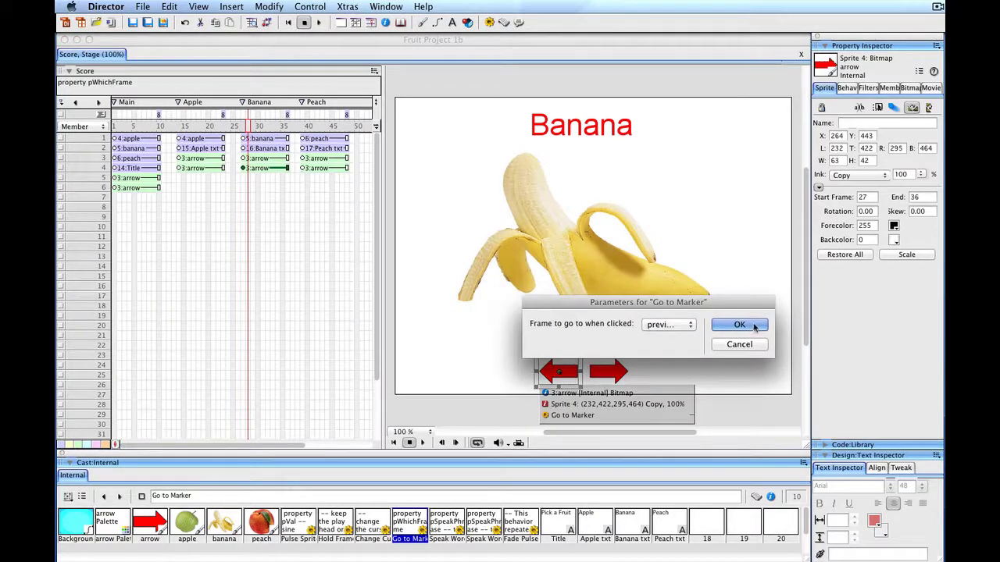
{"action": "left_click", "coordinate": [739, 325]}
Give the Banana right arrow Go to Marker set to 'next', then show the Peach page.
{"action": "left_click", "coordinate": [609, 375]}
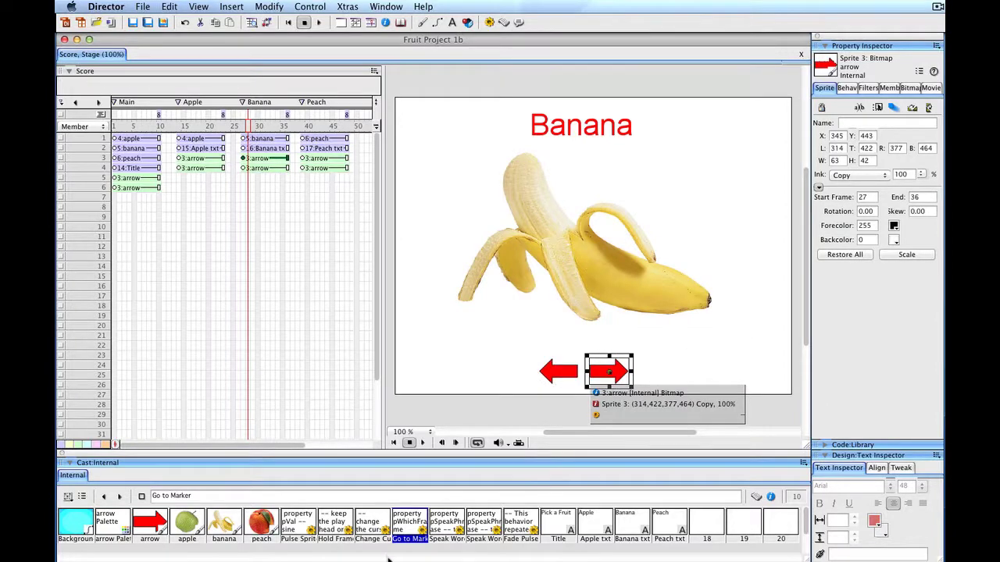
{"action": "mouse_move", "coordinate": [414, 529]}
{"action": "left_mouse_down"}
{"action": "mouse_move", "coordinate": [531, 414]}
{"action": "mouse_move", "coordinate": [621, 375]}
{"action": "left_mouse_up"}
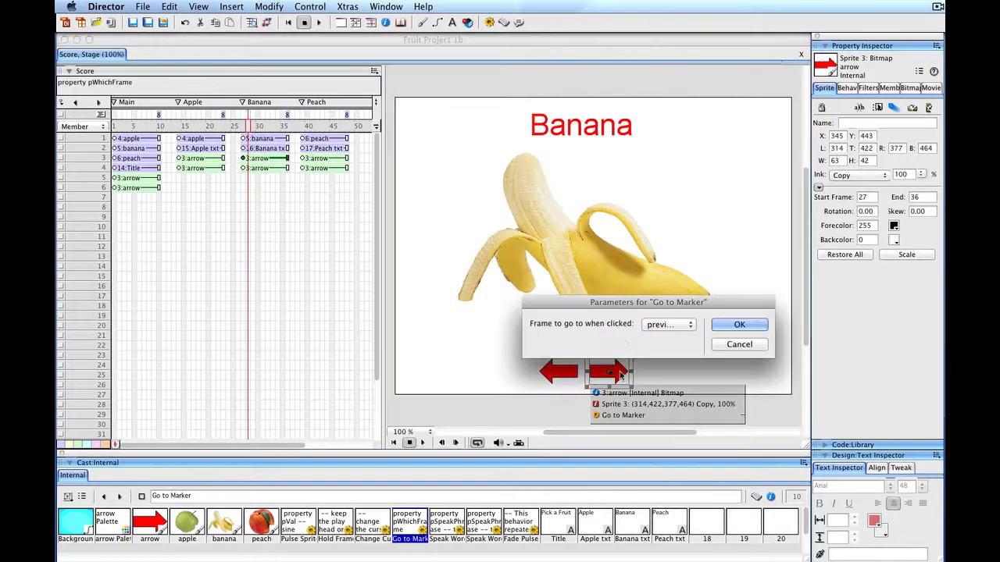
{"action": "left_click", "coordinate": [661, 327]}
{"action": "left_click", "coordinate": [661, 348]}
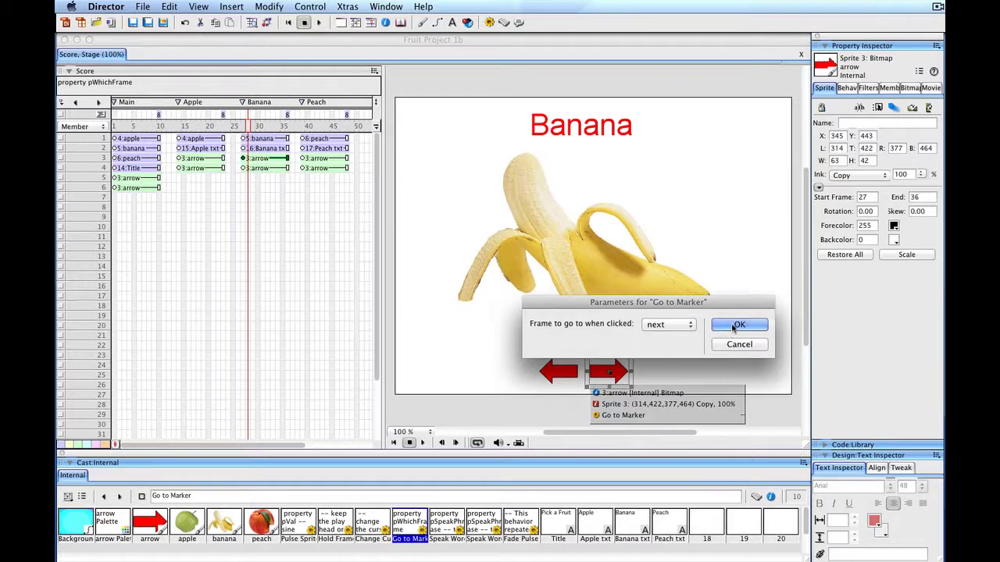
{"action": "left_click", "coordinate": [739, 325]}
{"action": "left_click", "coordinate": [304, 127]}
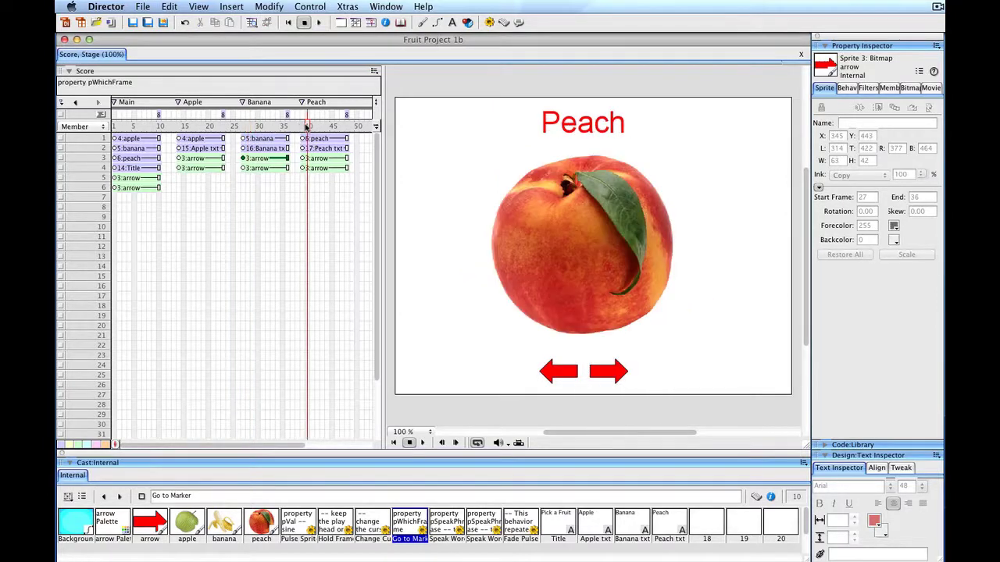
Give the Peach page's left arrow Go to Marker set to 'previous'.
{"action": "left_click", "coordinate": [557, 375]}
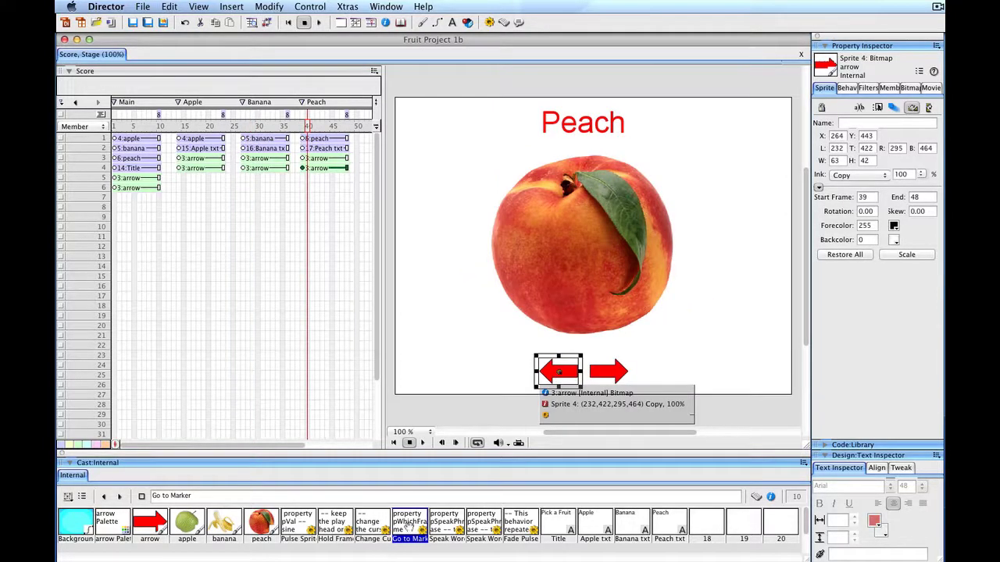
{"action": "left_click_drag", "start_coordinate": [408, 525], "coordinate": [547, 378]}
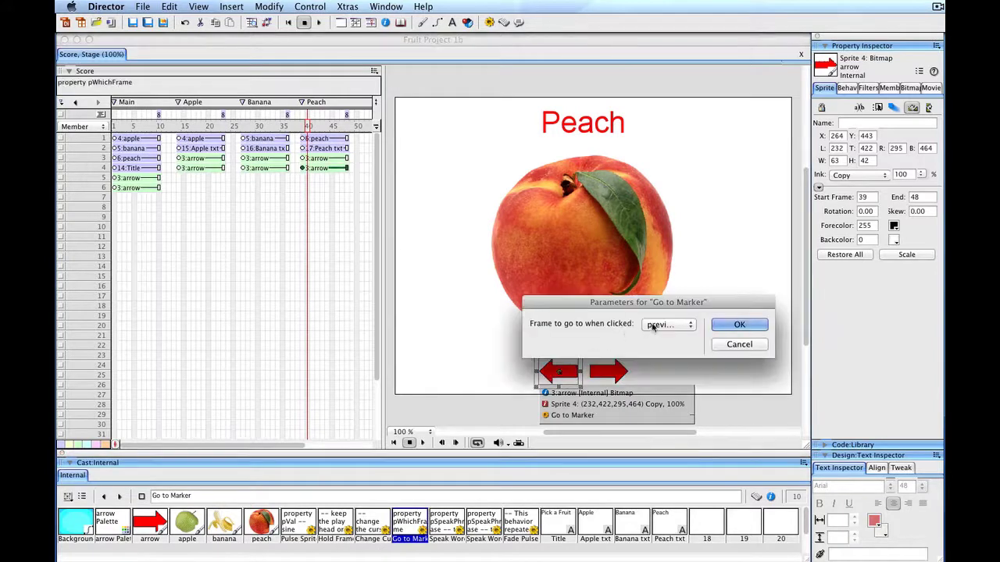
{"action": "left_click", "coordinate": [653, 325]}
{"action": "left_click", "coordinate": [662, 325]}
{"action": "left_click", "coordinate": [728, 325]}
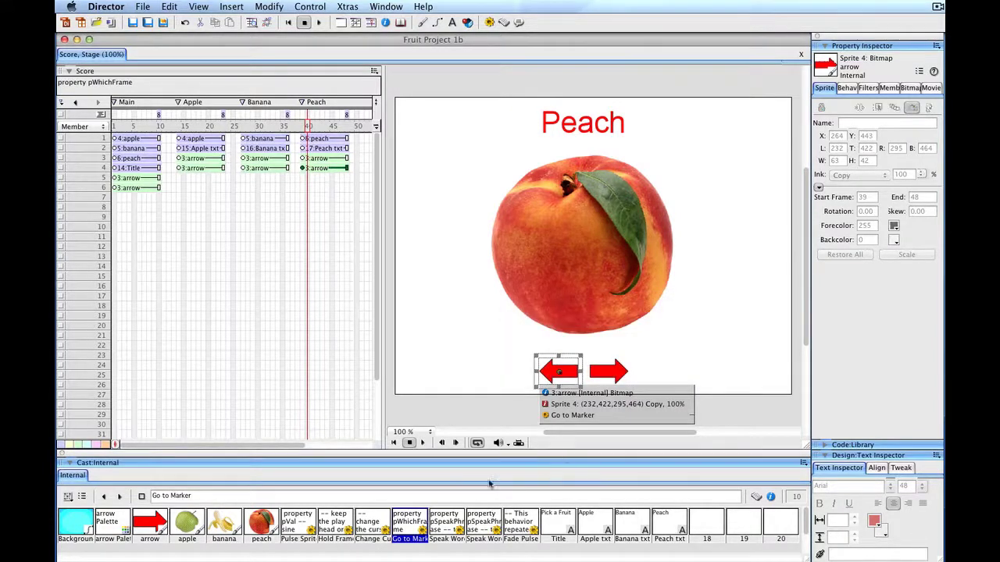
Give the Peach page's right arrow Go to Marker set to 'Main'.
{"action": "left_click", "coordinate": [610, 373]}
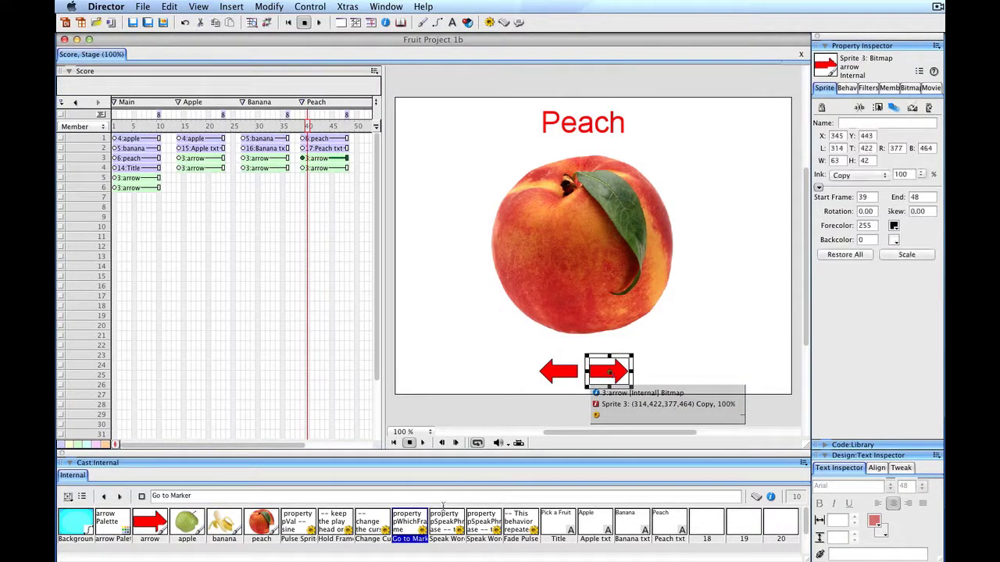
{"action": "mouse_move", "coordinate": [411, 522]}
{"action": "left_mouse_down"}
{"action": "mouse_move", "coordinate": [559, 371]}
{"action": "mouse_move", "coordinate": [602, 370]}
{"action": "left_mouse_up"}
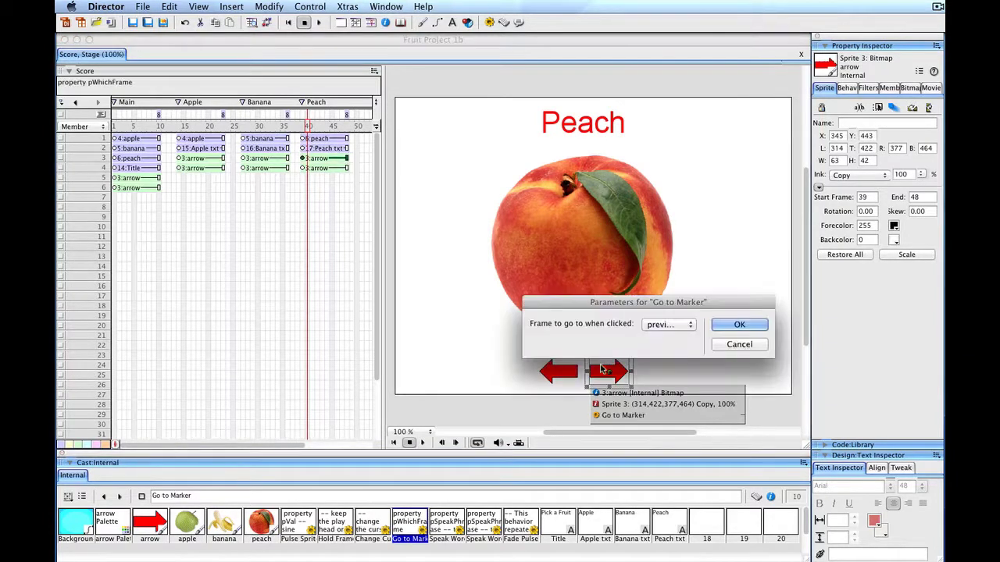
{"action": "left_click", "coordinate": [669, 325]}
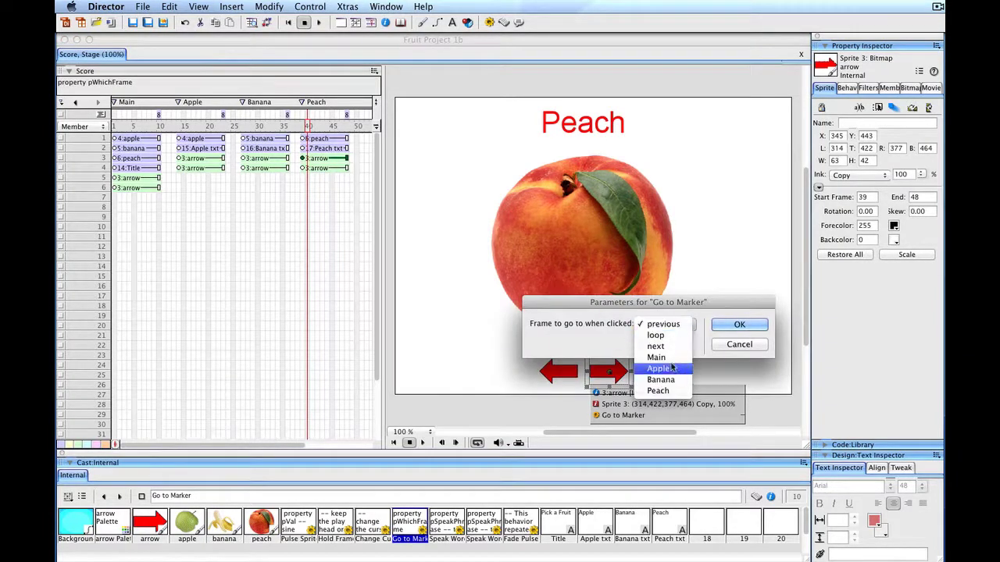
{"action": "left_click", "coordinate": [656, 357]}
{"action": "left_click", "coordinate": [738, 325]}
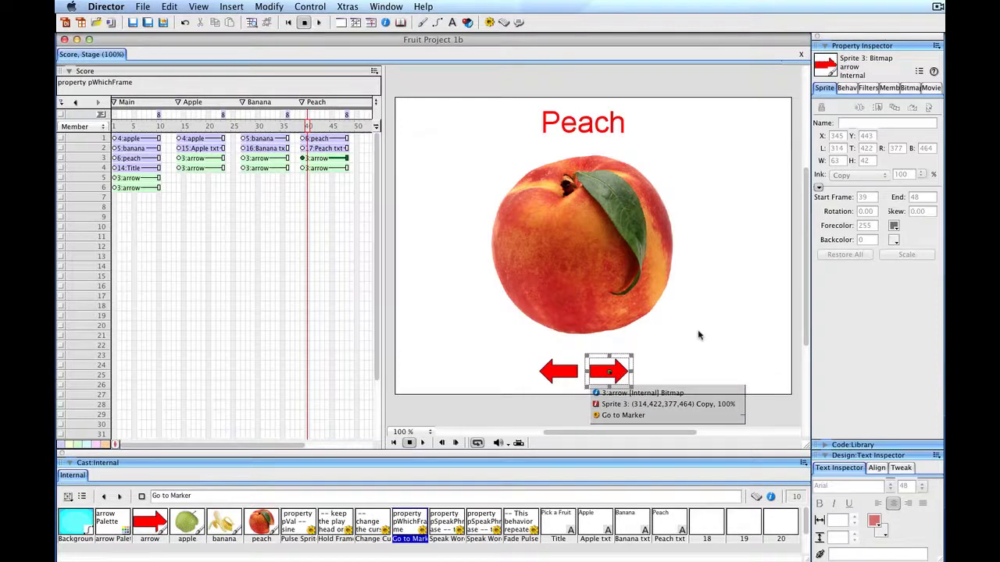
{"action": "left_click", "coordinate": [700, 335]}
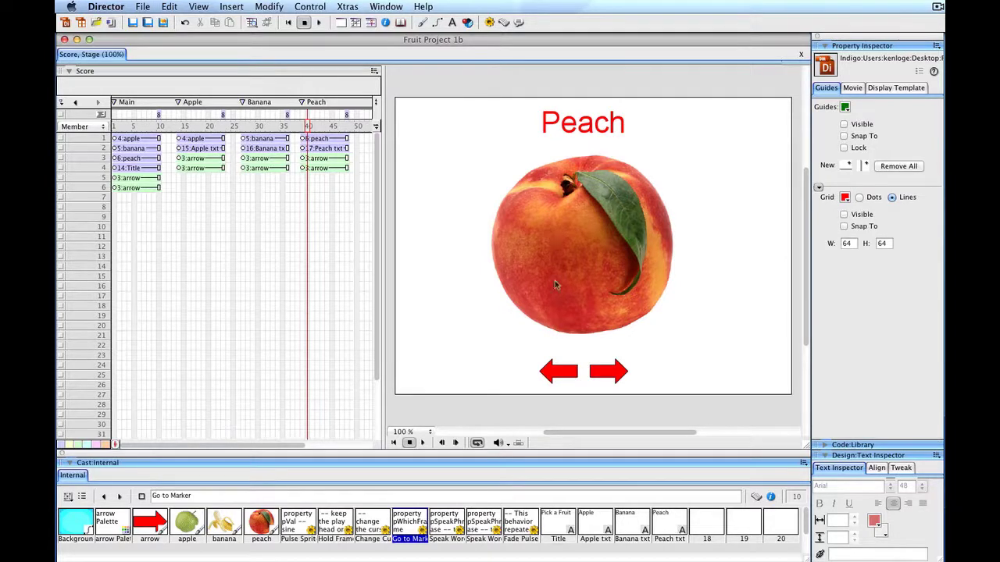
Make the peach picture link to the Main marker with Go to Marker.
{"action": "left_click", "coordinate": [549, 243]}
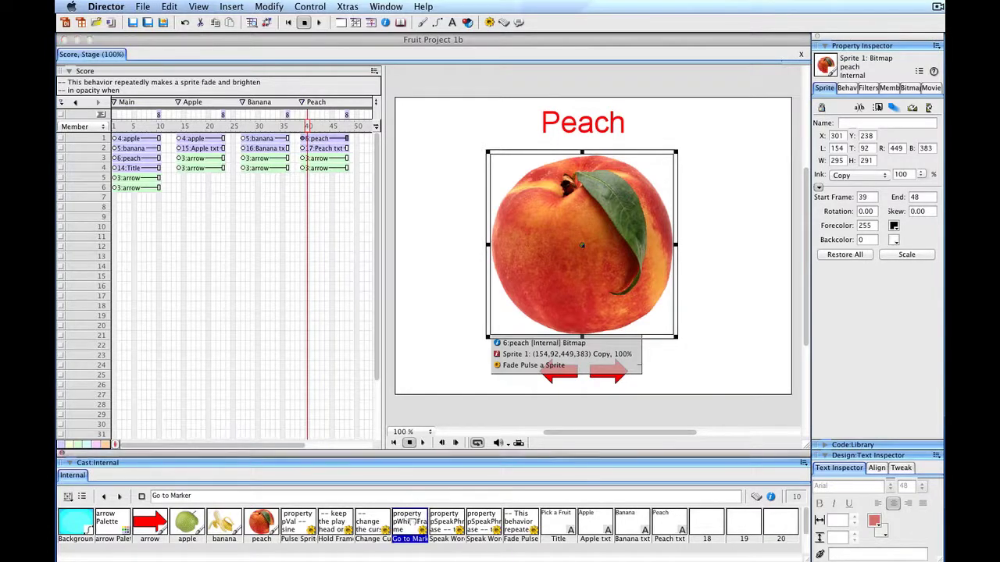
{"action": "left_click", "coordinate": [509, 275]}
{"action": "left_click_drag", "start_coordinate": [555, 240], "coordinate": [555, 240]}
{"action": "left_click", "coordinate": [664, 324]}
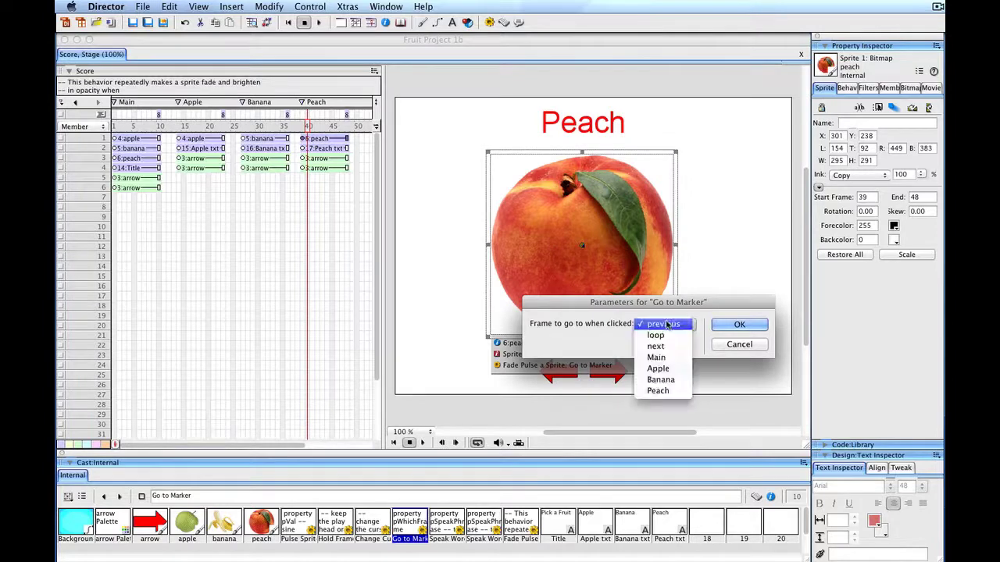
{"action": "left_click", "coordinate": [665, 358]}
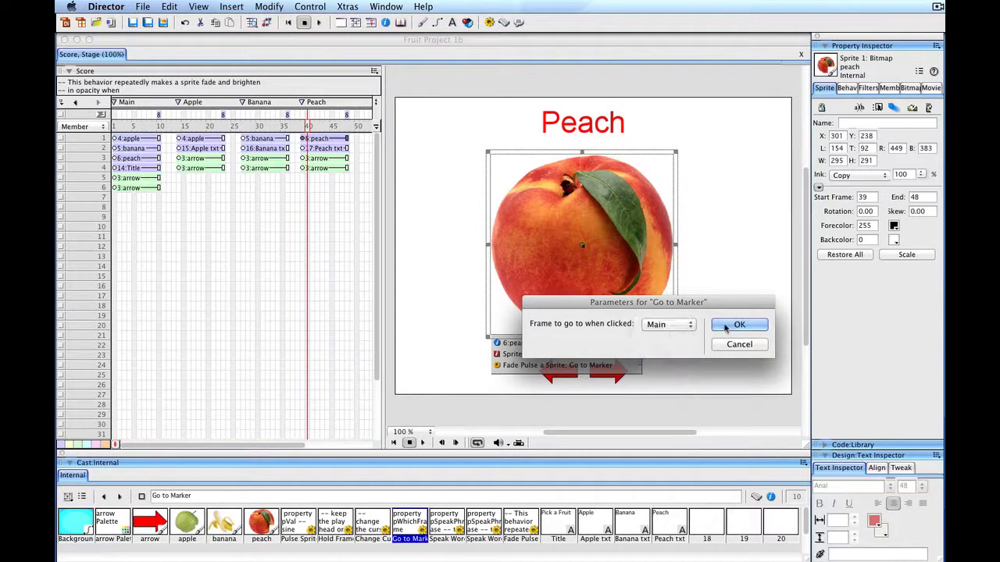
{"action": "left_click", "coordinate": [740, 325]}
Make the banana picture on the Banana page link to the Main marker.
{"action": "left_click", "coordinate": [248, 126]}
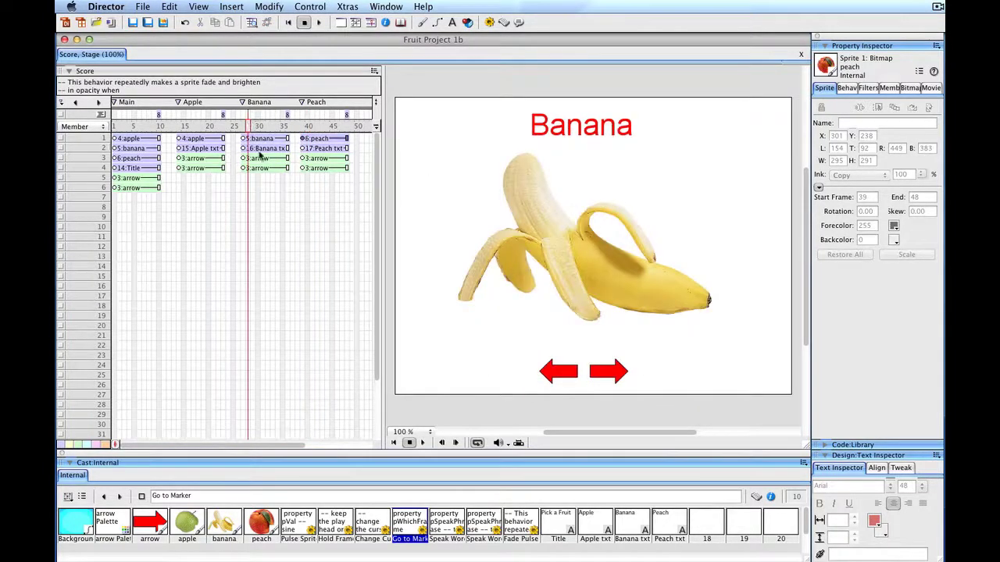
{"action": "left_click", "coordinate": [508, 289]}
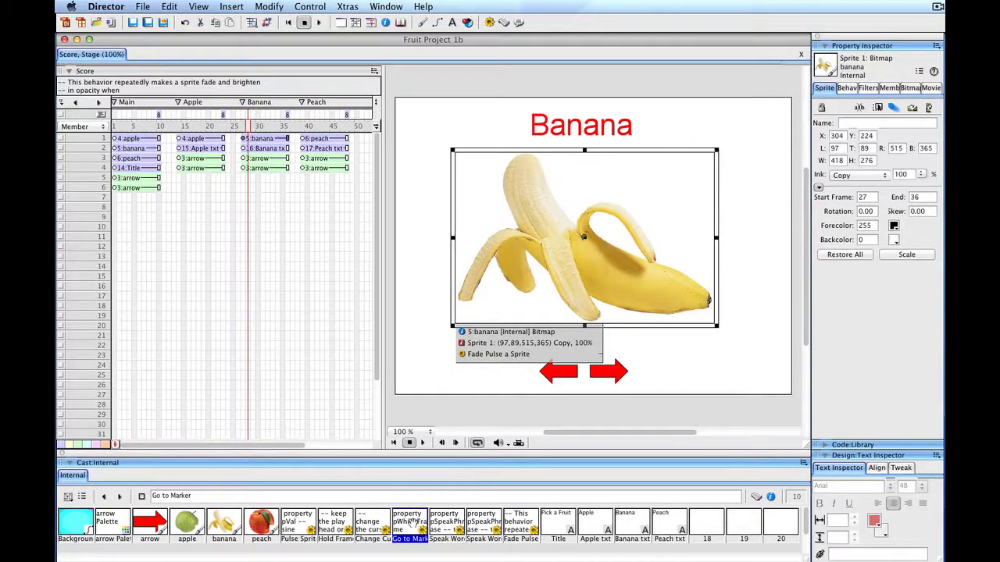
{"action": "left_click_drag", "start_coordinate": [412, 522], "coordinate": [557, 250]}
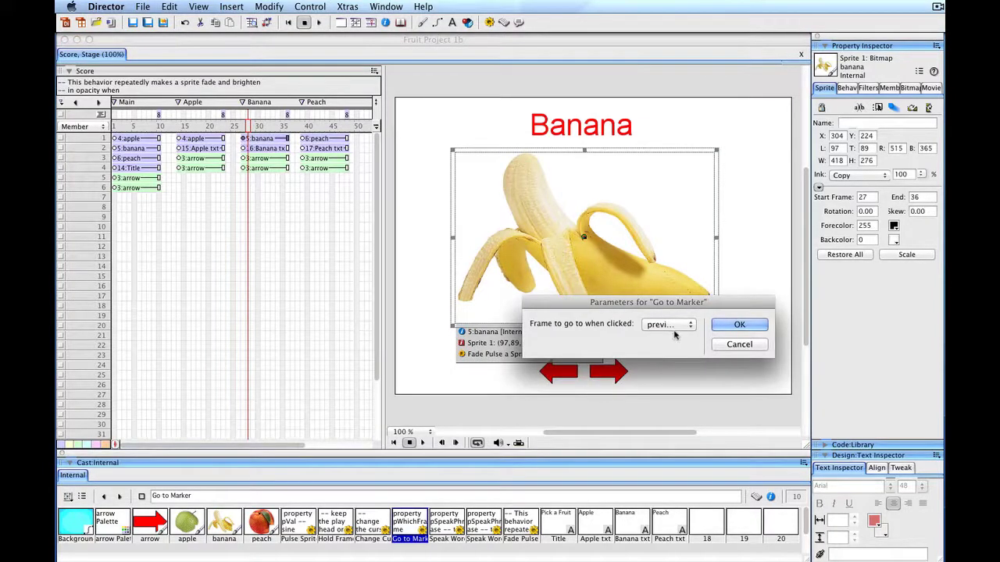
{"action": "left_click", "coordinate": [672, 324]}
{"action": "left_click", "coordinate": [657, 358]}
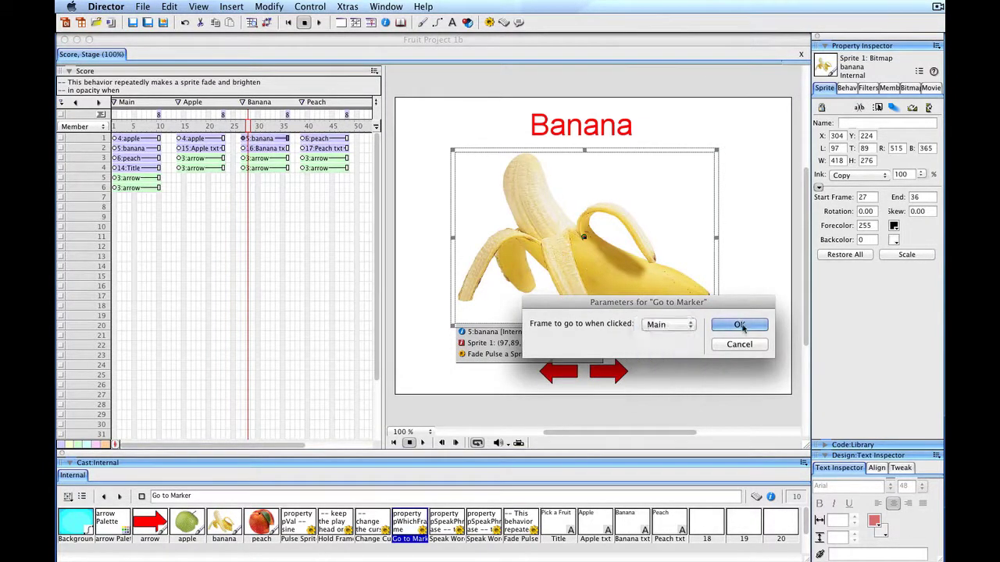
{"action": "left_click", "coordinate": [738, 325]}
Make the apple picture on the Apple page link to the Main marker.
{"action": "left_click", "coordinate": [199, 126]}
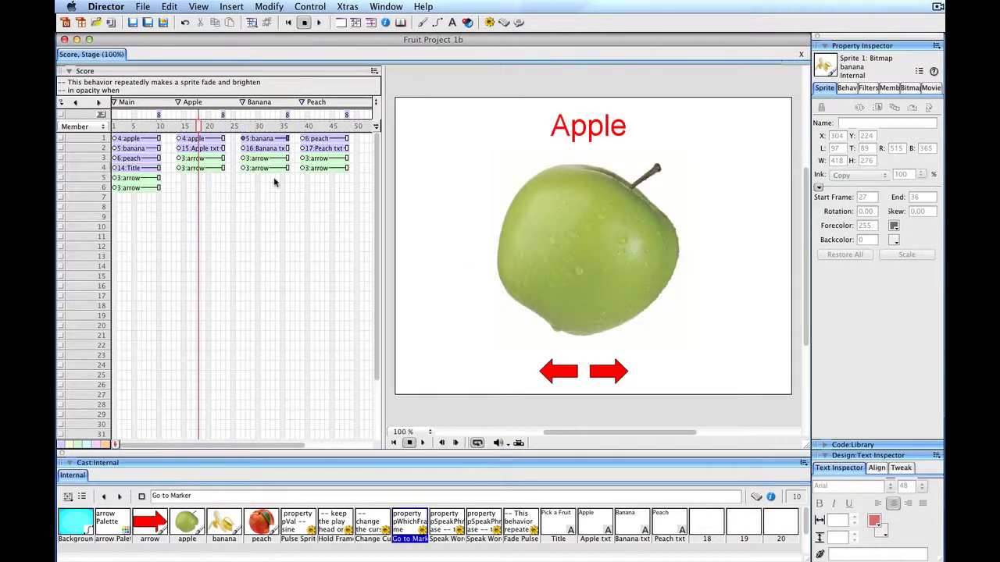
{"action": "mouse_move", "coordinate": [409, 522]}
{"action": "left_mouse_down"}
{"action": "mouse_move", "coordinate": [445, 413]}
{"action": "mouse_move", "coordinate": [562, 256]}
{"action": "left_mouse_up"}
{"action": "left_click", "coordinate": [670, 326]}
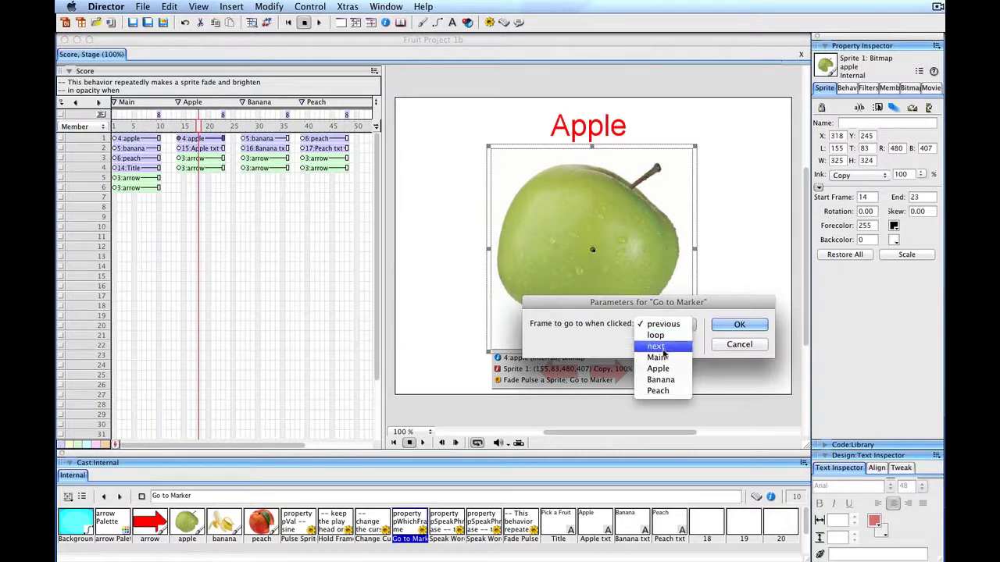
{"action": "left_click", "coordinate": [642, 364]}
{"action": "left_click", "coordinate": [739, 326]}
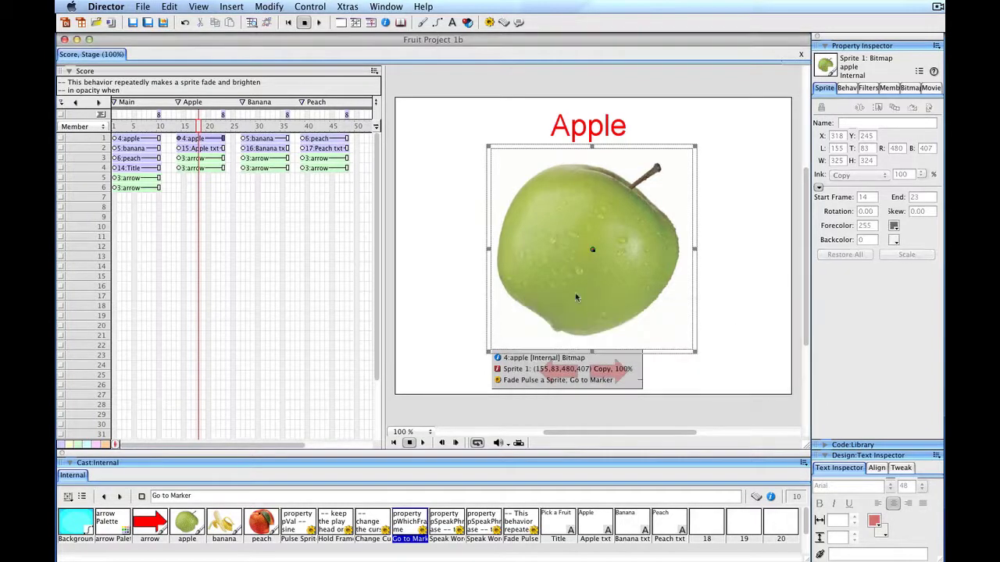
{"action": "left_click", "coordinate": [451, 230]}
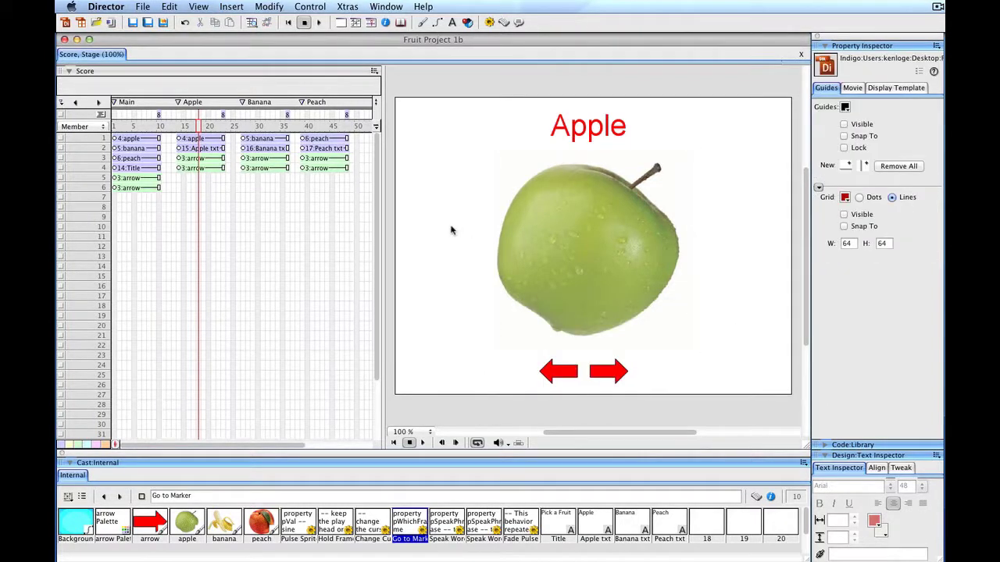
Play the movie from the start, open the Apple page and test the arrows back and forth.
{"action": "left_click", "coordinate": [288, 23]}
{"action": "left_click", "coordinate": [319, 22]}
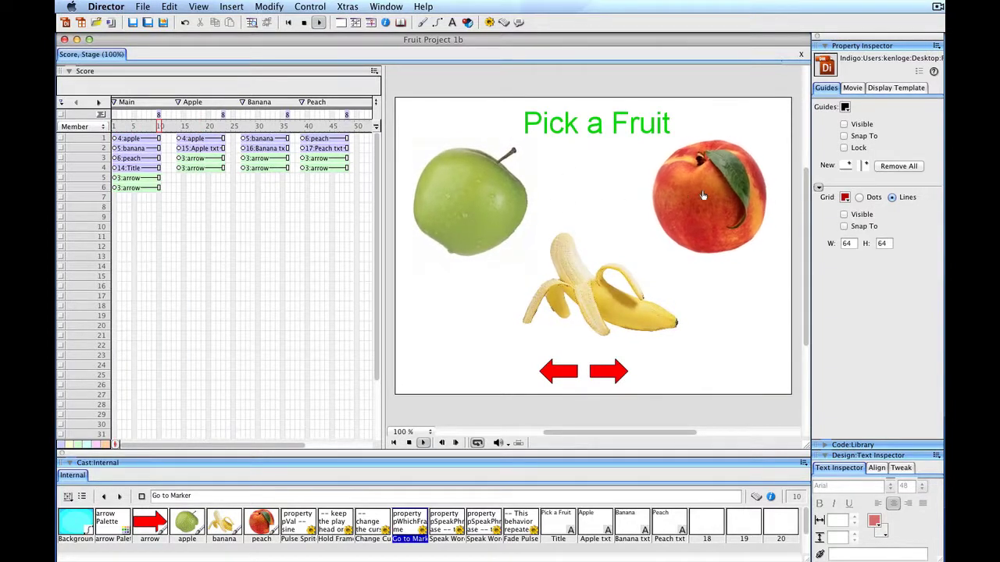
{"action": "left_click", "coordinate": [475, 201]}
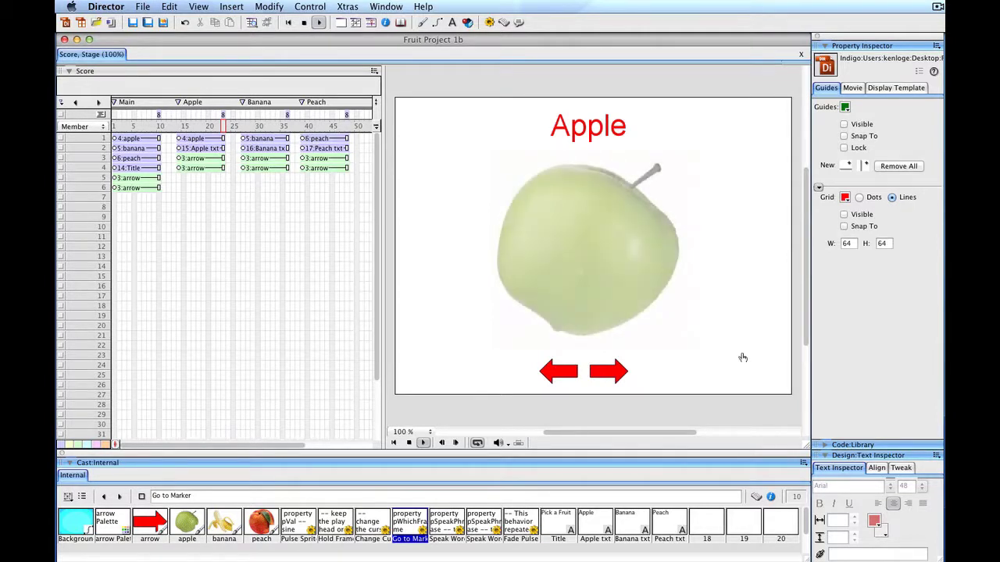
{"action": "left_click", "coordinate": [608, 372]}
{"action": "left_click", "coordinate": [564, 374]}
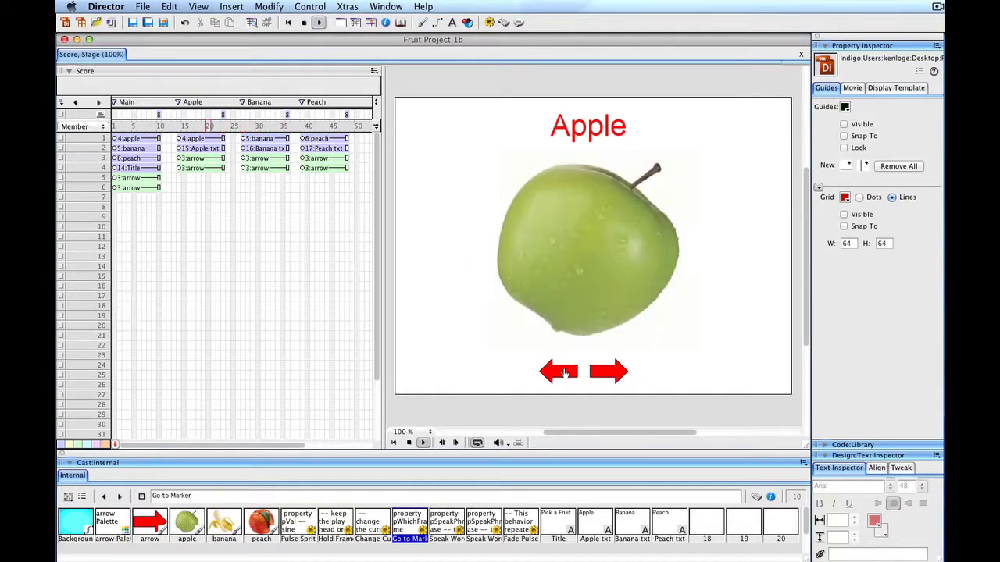
{"action": "left_click", "coordinate": [564, 374]}
{"action": "left_click", "coordinate": [564, 373]}
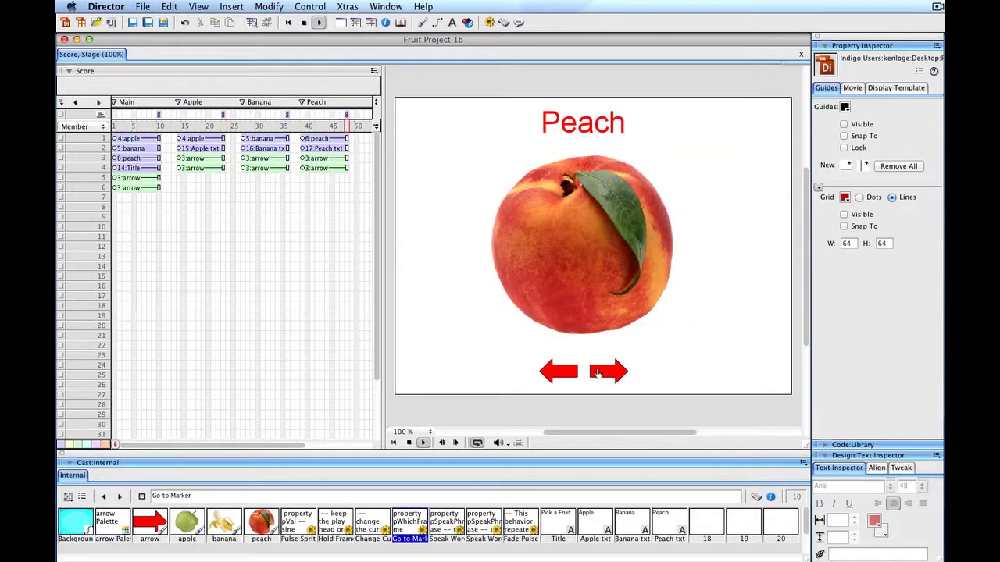
Cycle forward through the fruit pages, then stop and select the apple on the Apple frame.
{"action": "left_click", "coordinate": [599, 375]}
{"action": "left_click", "coordinate": [599, 375]}
{"action": "left_click", "coordinate": [599, 375]}
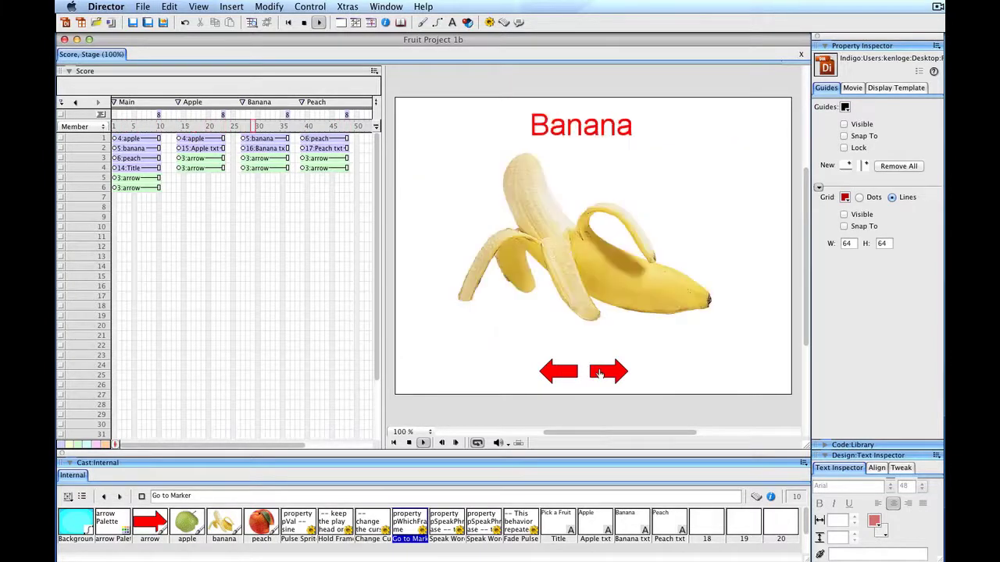
{"action": "left_click", "coordinate": [599, 374]}
{"action": "left_click", "coordinate": [599, 374]}
{"action": "left_click", "coordinate": [599, 374]}
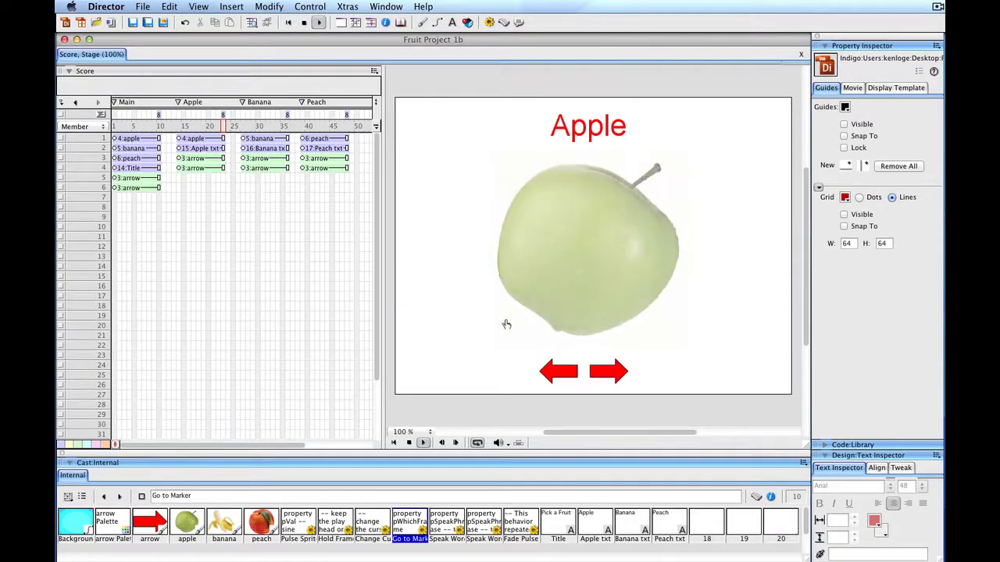
{"action": "left_click", "coordinate": [288, 22]}
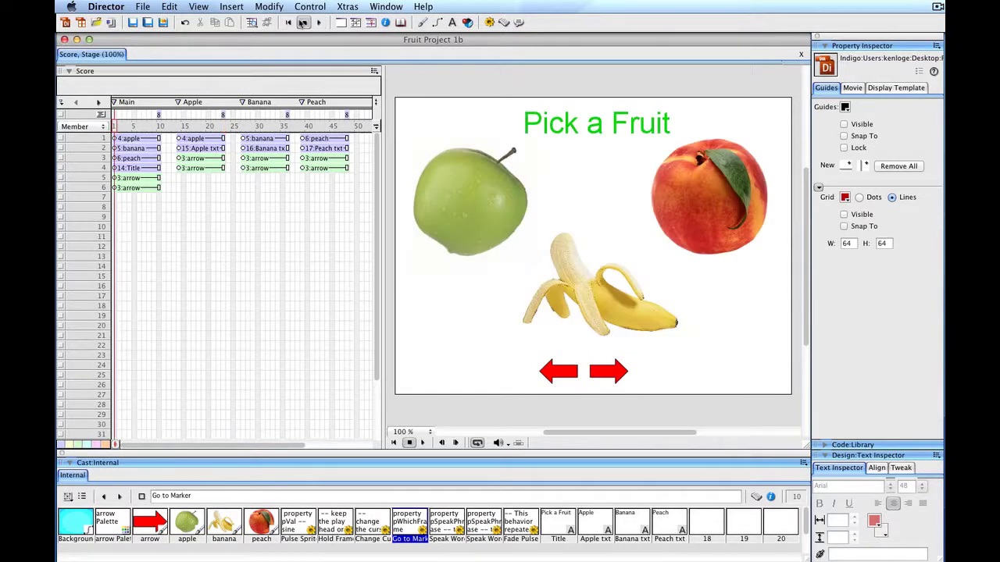
{"action": "left_click", "coordinate": [194, 127]}
{"action": "left_click", "coordinate": [606, 247]}
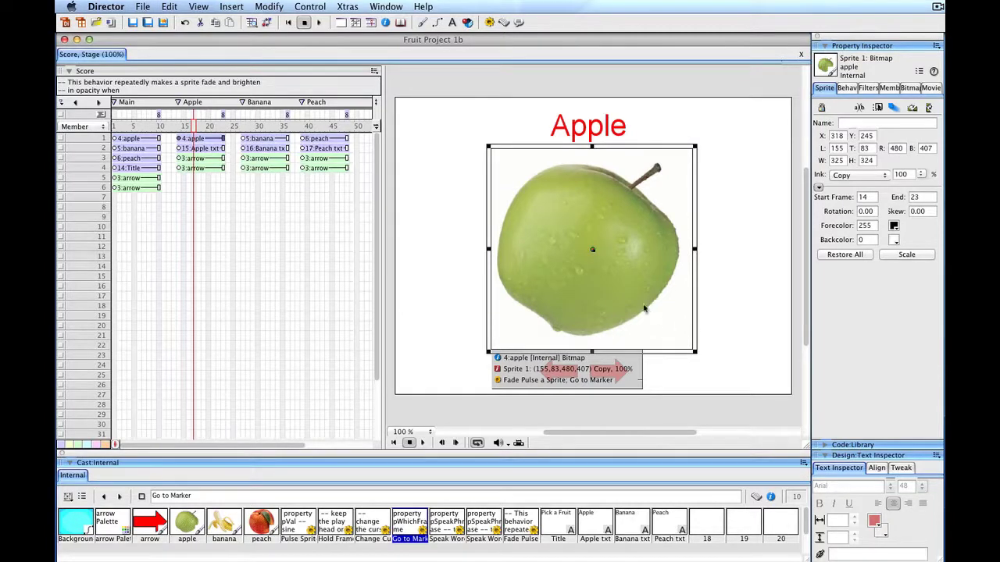
Return to the Pick a Fruit screen, select the apple and inspect the Speak Word or Phrase RO and MU behaviors.
{"action": "left_click", "coordinate": [288, 22]}
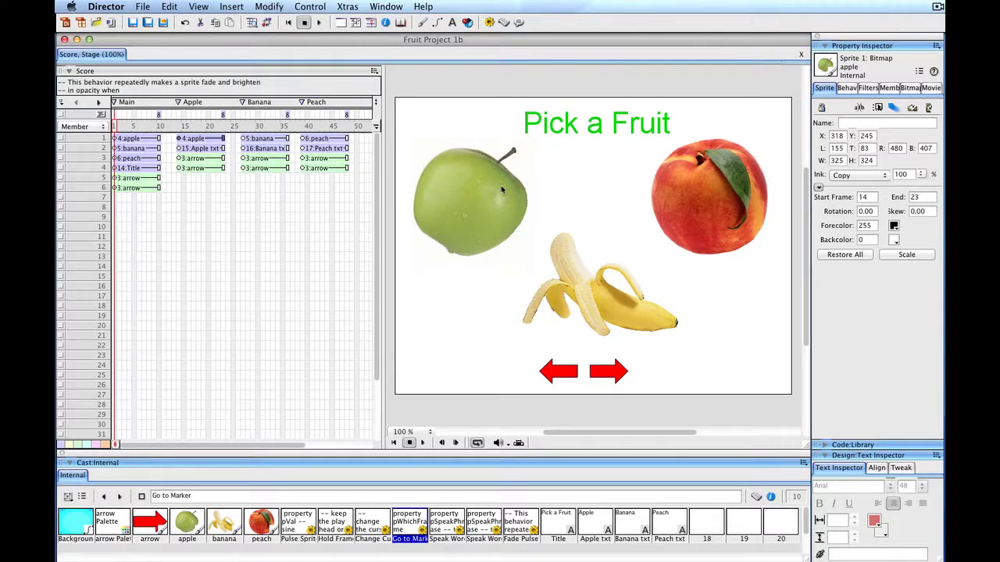
{"action": "left_click", "coordinate": [478, 198]}
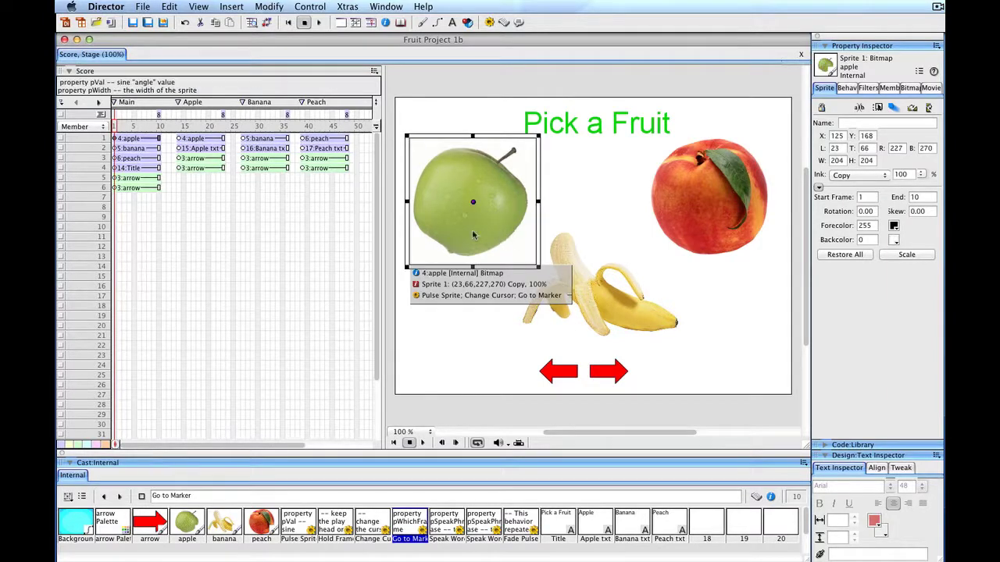
{"action": "left_click", "coordinate": [447, 520]}
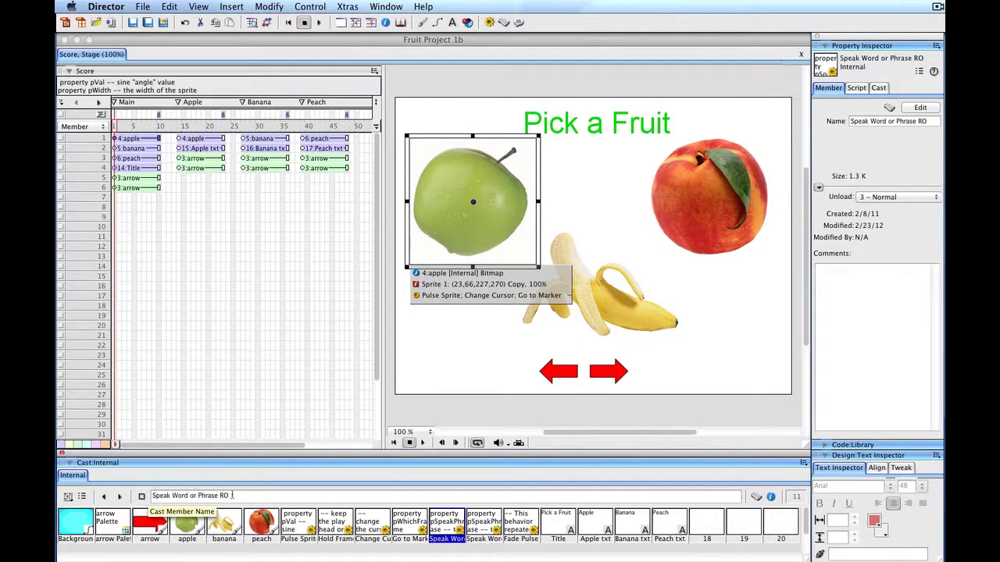
{"action": "left_click", "coordinate": [484, 532]}
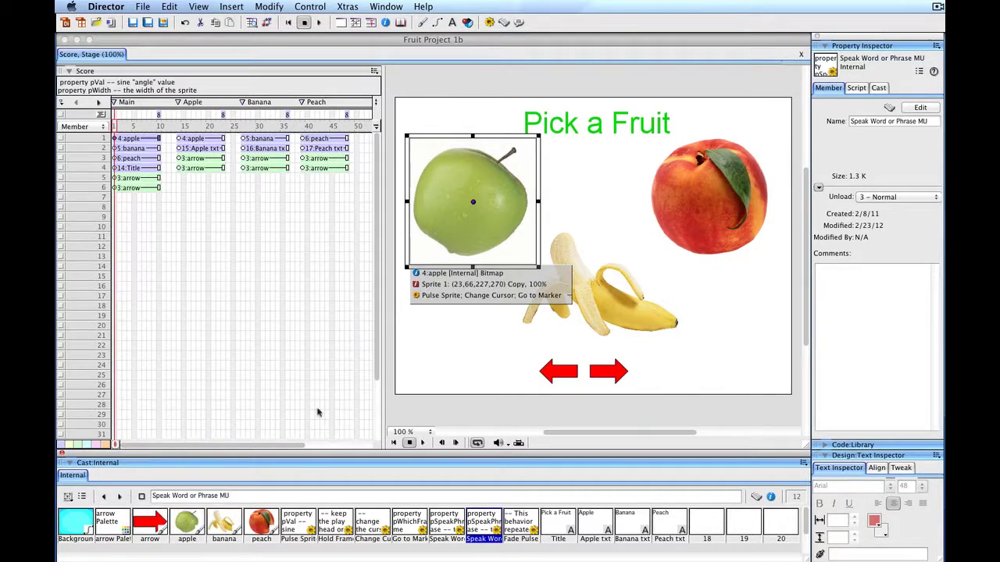
Attach Speak Word or Phrase RO to the apple, set to say 'Apple'.
{"action": "left_click", "coordinate": [443, 530]}
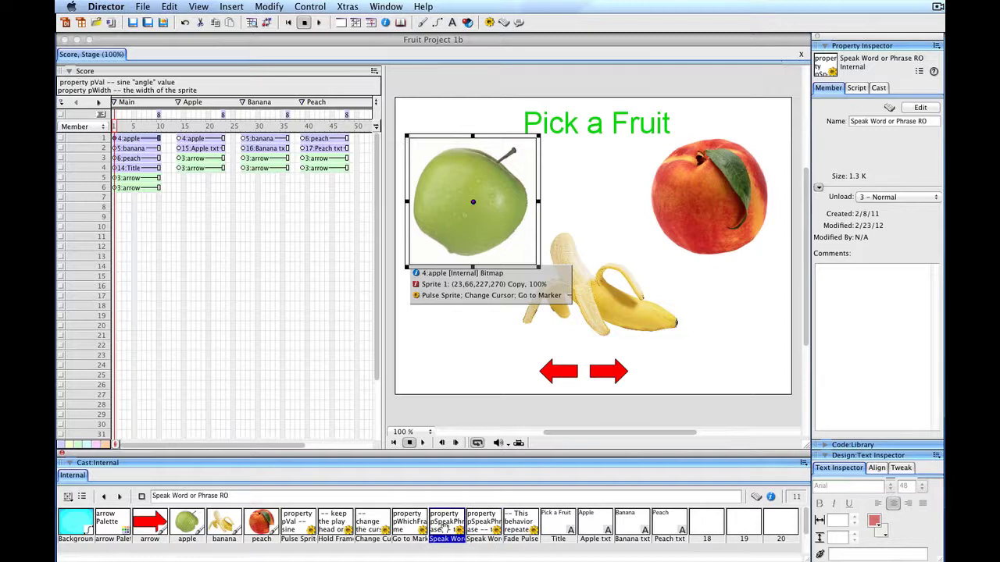
{"action": "left_click_drag", "start_coordinate": [443, 528], "coordinate": [461, 192]}
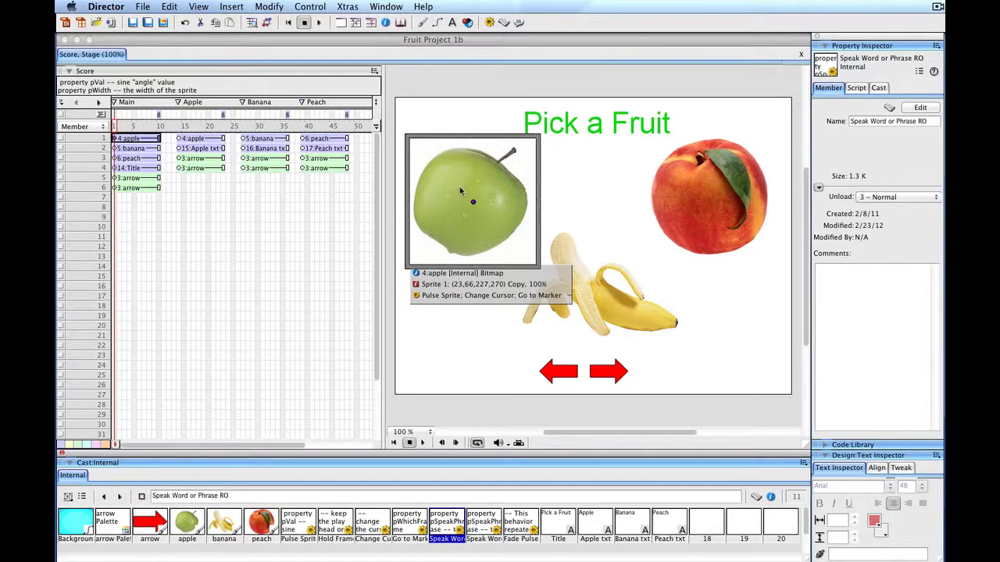
{"action": "type", "text": "Apple"}
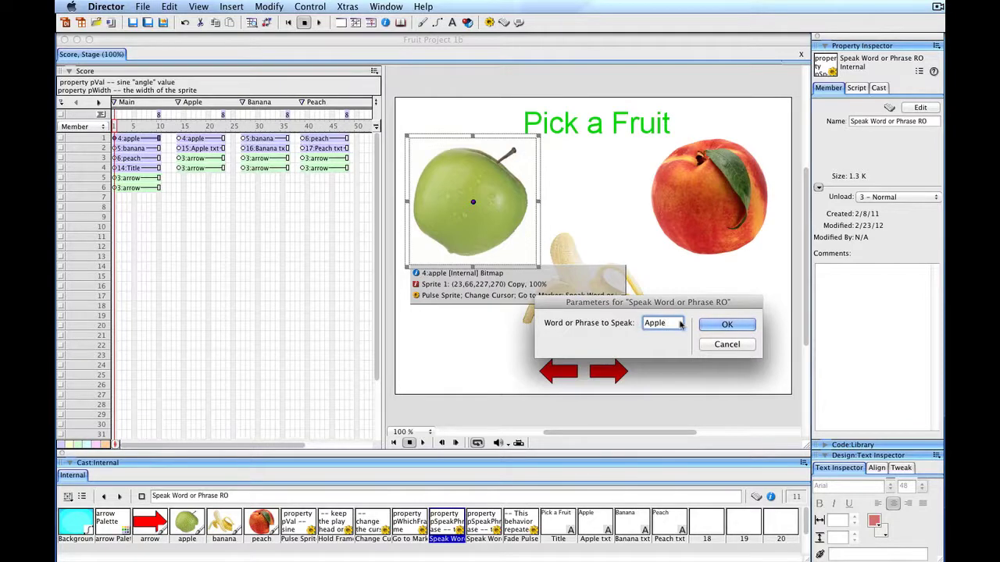
{"action": "left_click", "coordinate": [715, 328]}
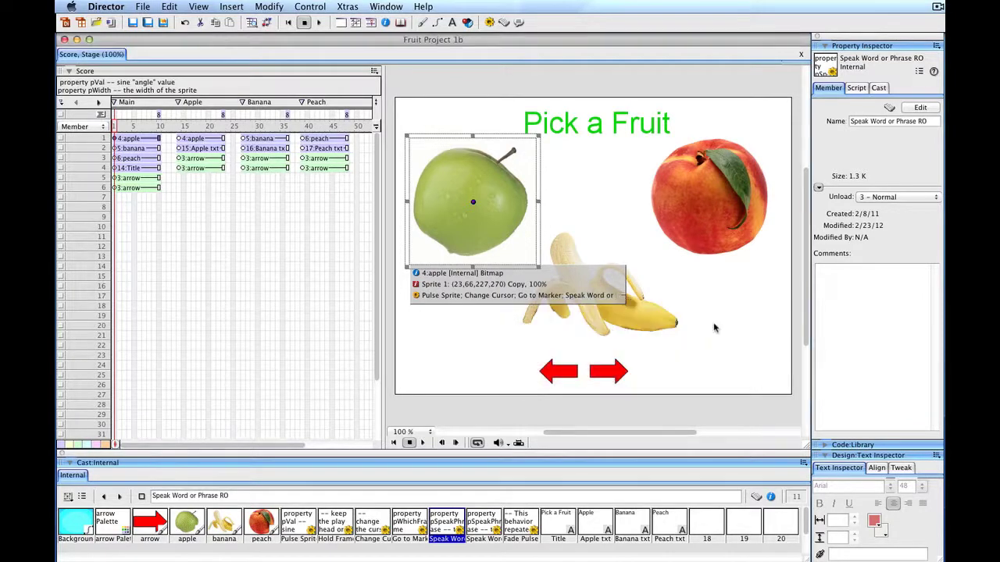
Attach Speak Word or Phrase RO to the peach, set to say 'Peach'.
{"action": "left_click", "coordinate": [701, 208]}
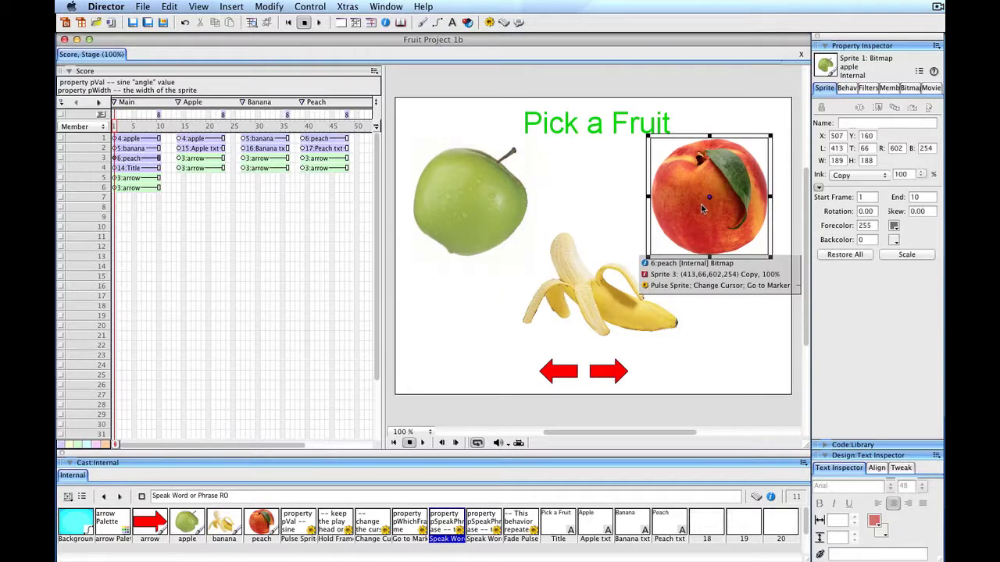
{"action": "left_click_drag", "start_coordinate": [445, 525], "coordinate": [701, 212]}
{"action": "type", "text": "PEach"}
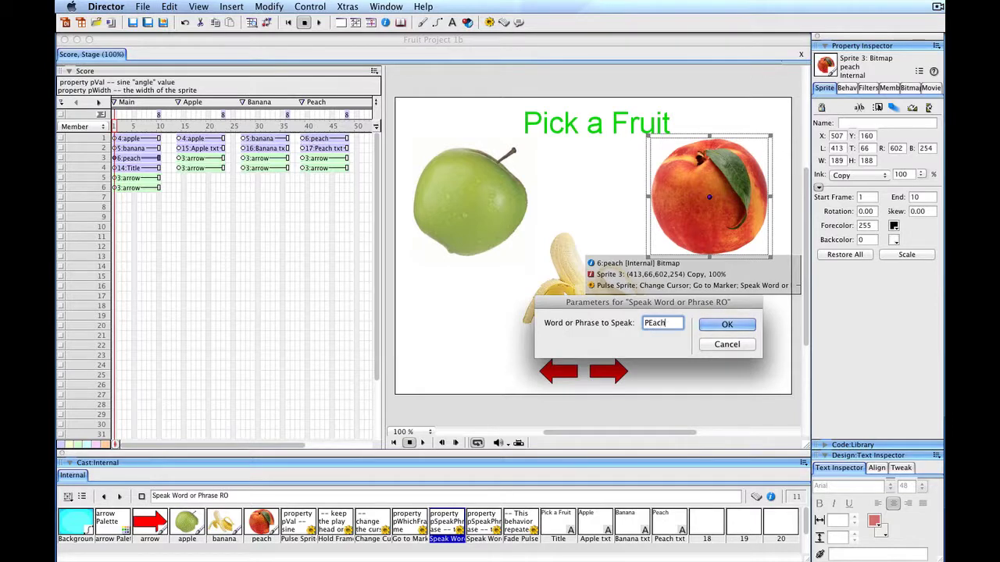
{"action": "key", "text": "BackSpace"}
{"action": "key", "text": "BackSpace"}
{"action": "key", "text": "BackSpace"}
{"action": "key", "text": "BackSpace"}
{"action": "type", "text": "each"}
{"action": "left_click", "coordinate": [738, 327]}
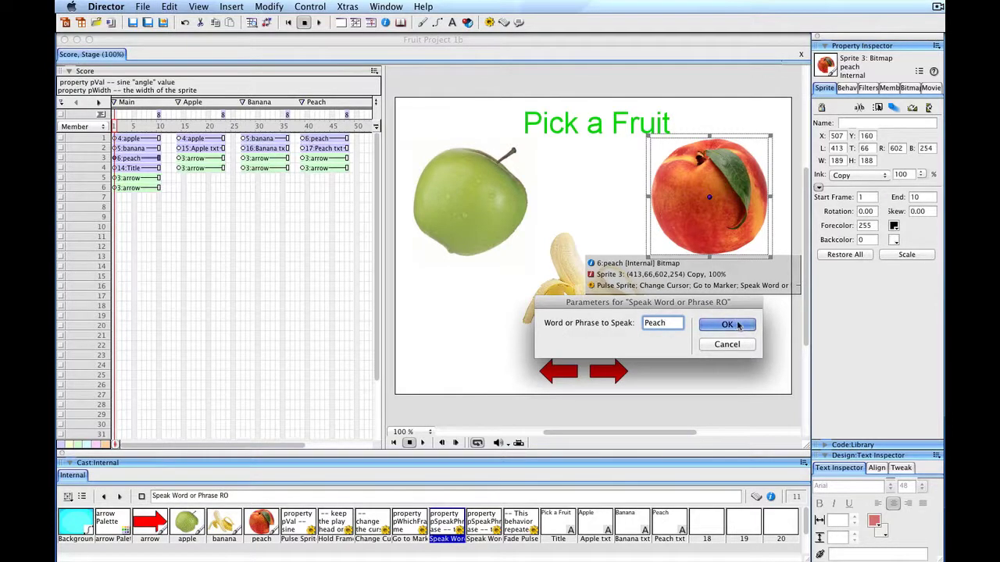
{"action": "left_click", "coordinate": [613, 154]}
Attach Speak Word or Phrase MU to the Pick a Fruit title, set to say 'Pick a fruit'.
{"action": "left_click", "coordinate": [595, 121]}
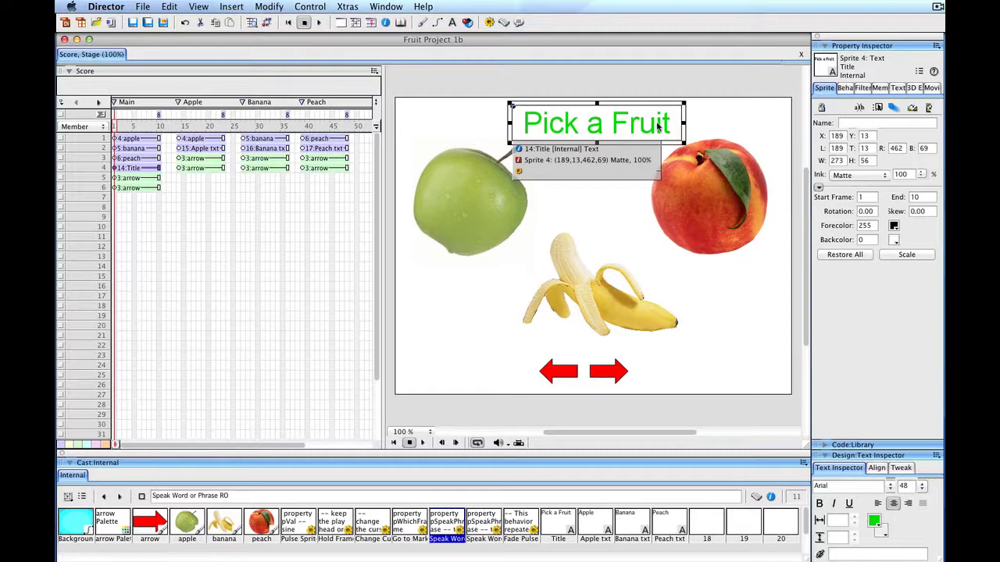
{"action": "left_click", "coordinate": [482, 525]}
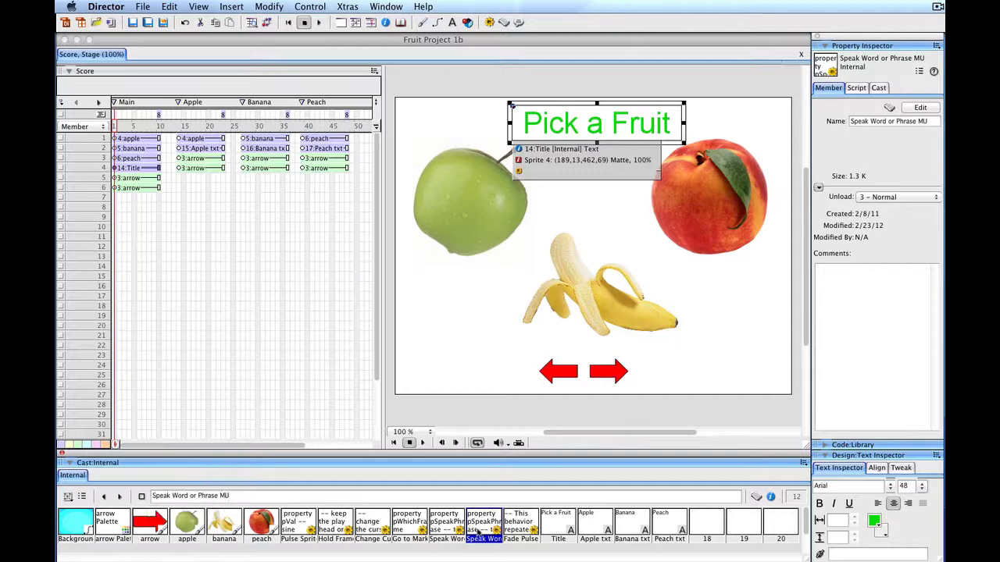
{"action": "left_click_drag", "start_coordinate": [484, 307], "coordinate": [581, 117]}
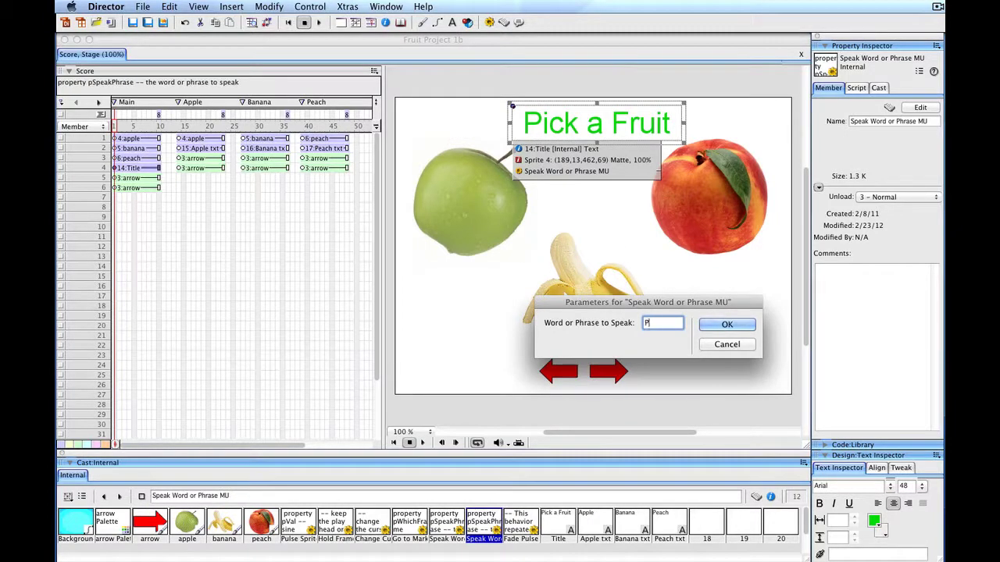
{"action": "type", "text": "Pick a fruit"}
{"action": "left_click", "coordinate": [717, 323]}
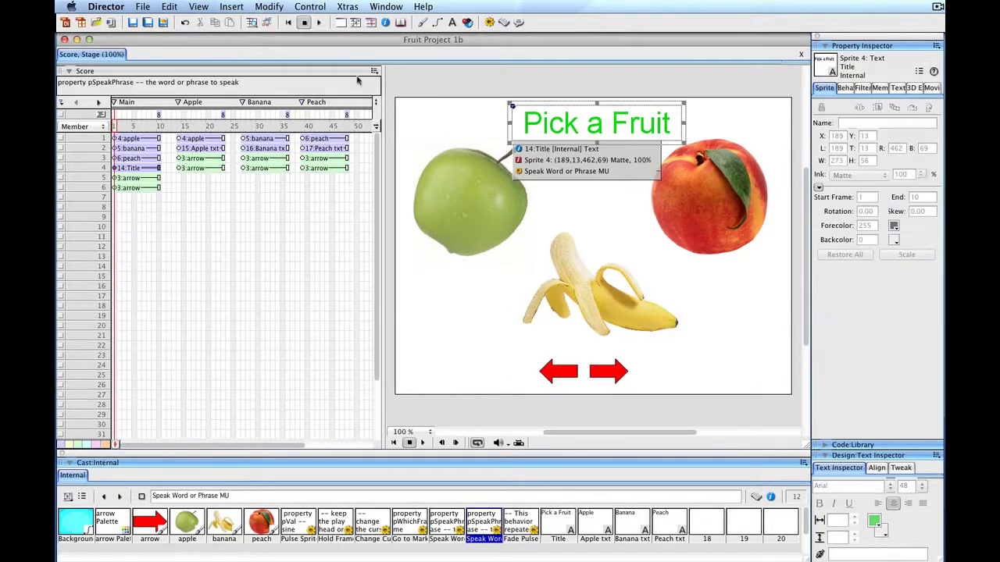
{"action": "left_click", "coordinate": [320, 23]}
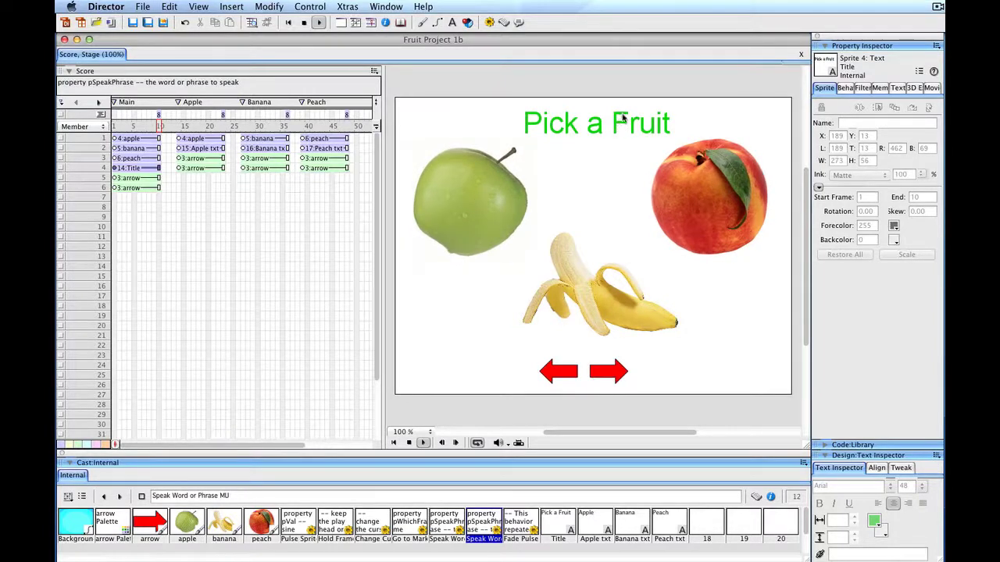
{"action": "key", "text": "super+period"}
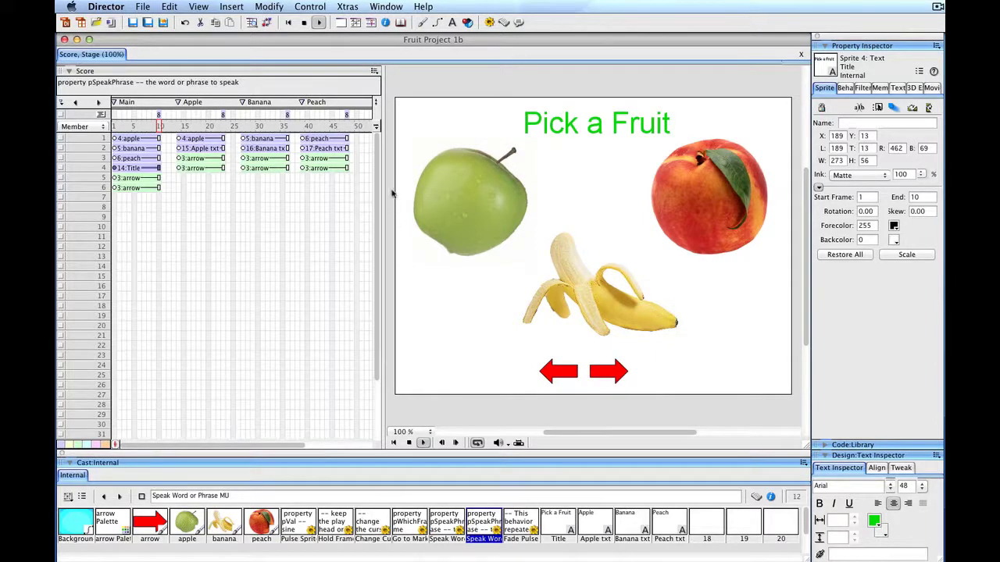
Play the movie again to hear the spoken words.
{"action": "left_click", "coordinate": [318, 22]}
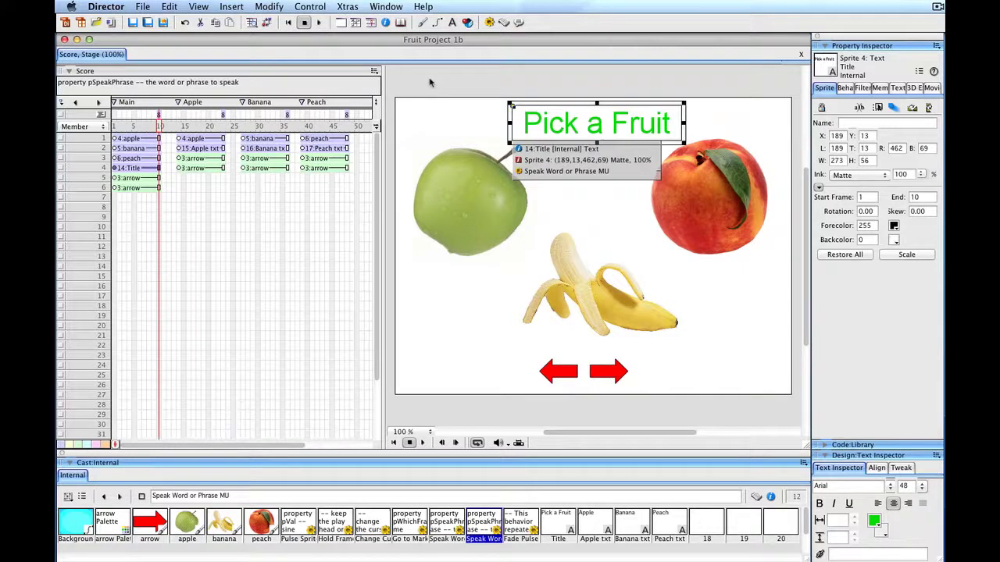